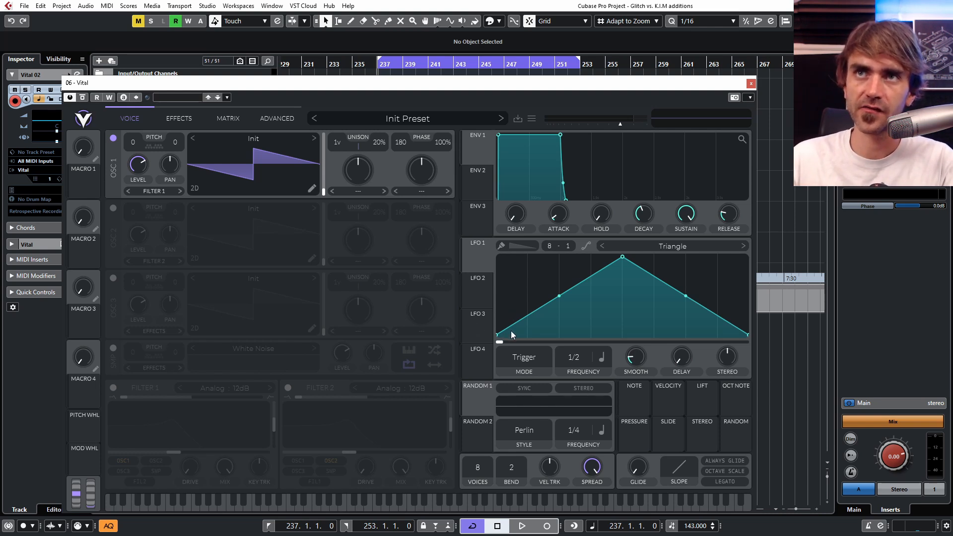
Step: Paint eight falling sawtooth ramps across LFO 1 and bend them all into steep, plucky decay curves
mouse_move(511, 331)
left_mouse_down()
mouse_move(522, 230)
mouse_move(761, 236)
left_mouse_up()
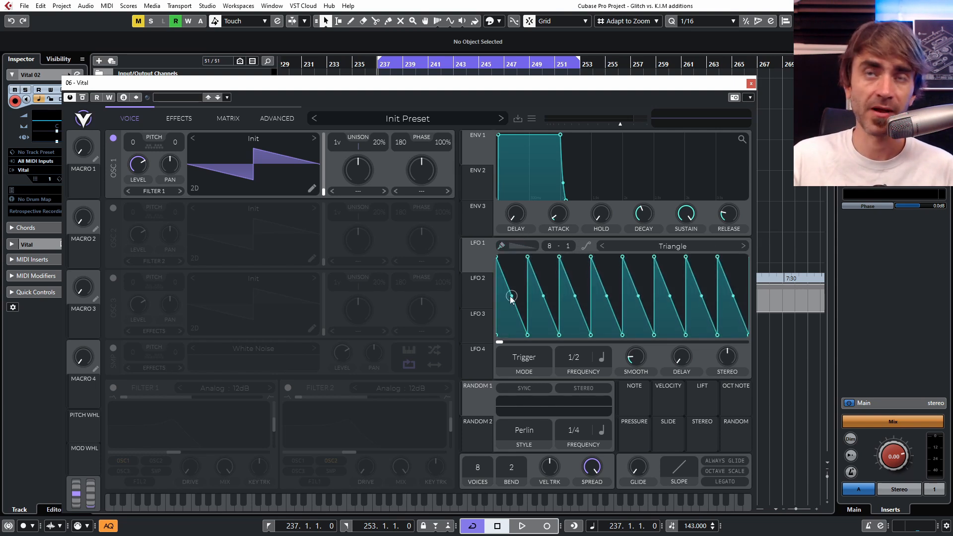
mouse_move(506, 303)
left_mouse_down()
mouse_move(516, 293)
mouse_move(511, 316)
left_mouse_up()
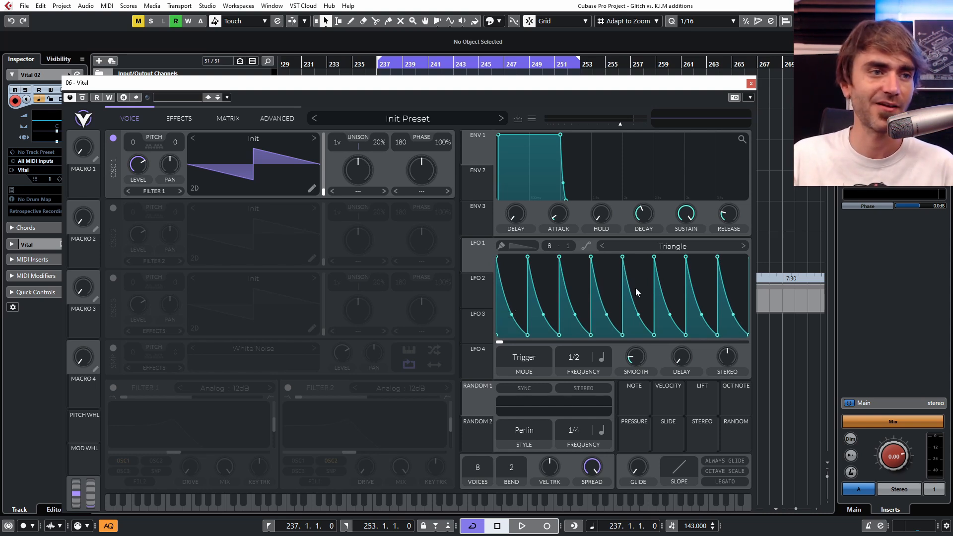
left_click_drag(518, 323, 500, 345)
Step: Bow the third and sixth LFO 1 ramps outward for longer decays and soften the curve of the last ramp
left_click_drag(574, 328, 590, 259)
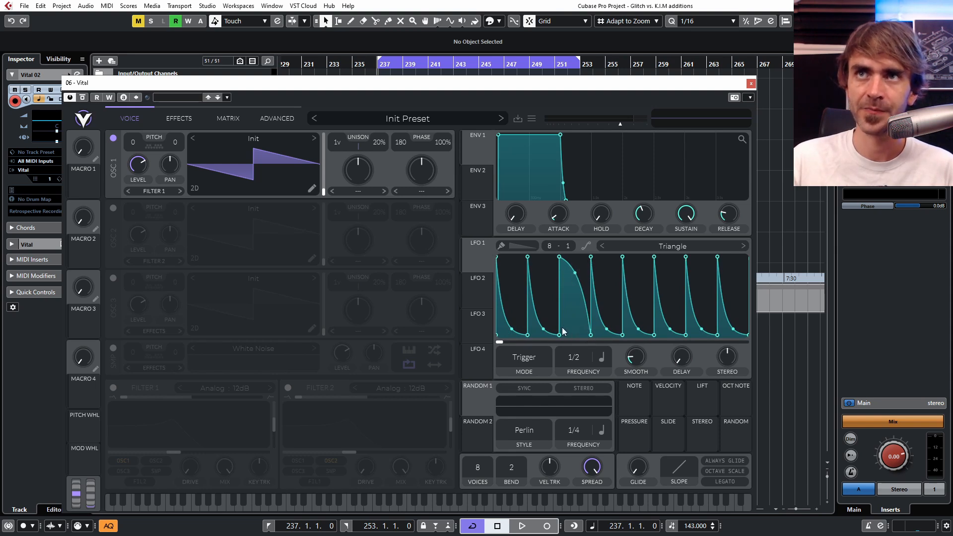
left_click_drag(669, 330, 672, 266)
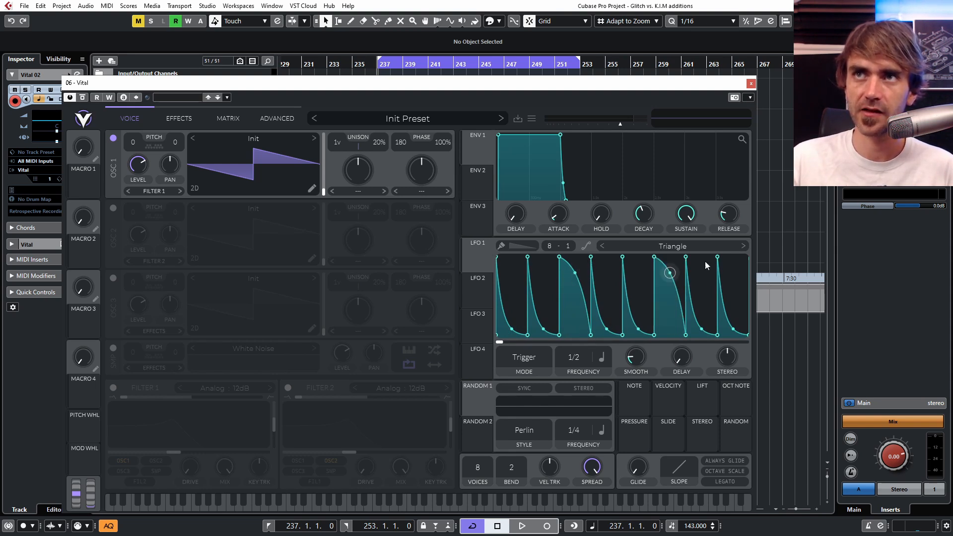
left_click_drag(733, 330, 740, 297)
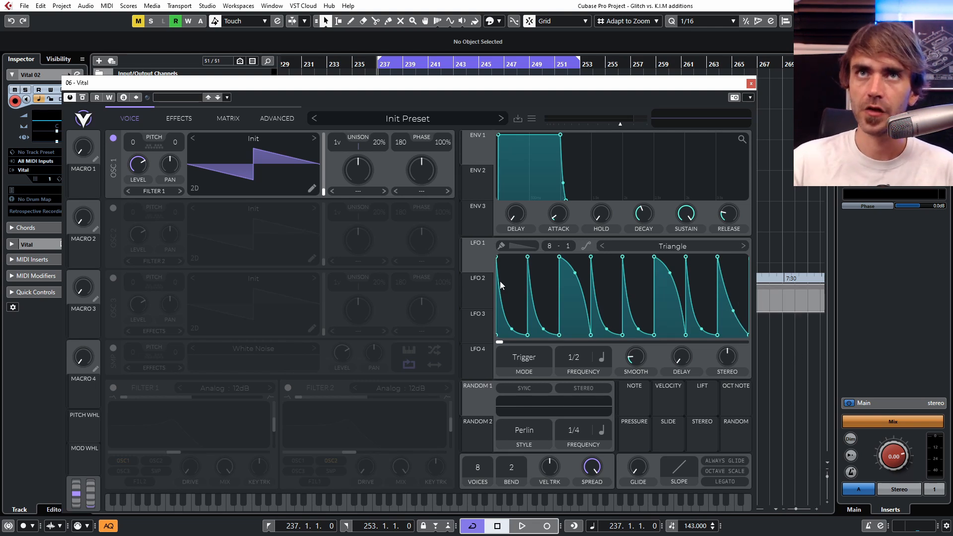
Step: Assign LFO 1 to modulate Oscillator 1's level, with its frequency at 1/2
left_click_drag(472, 261, 138, 168)
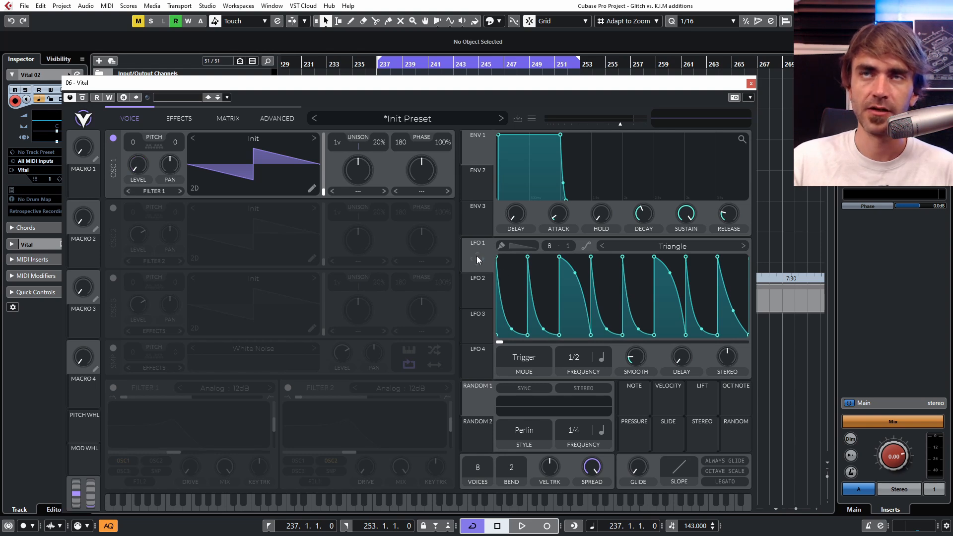
left_click_drag(476, 259, 142, 188)
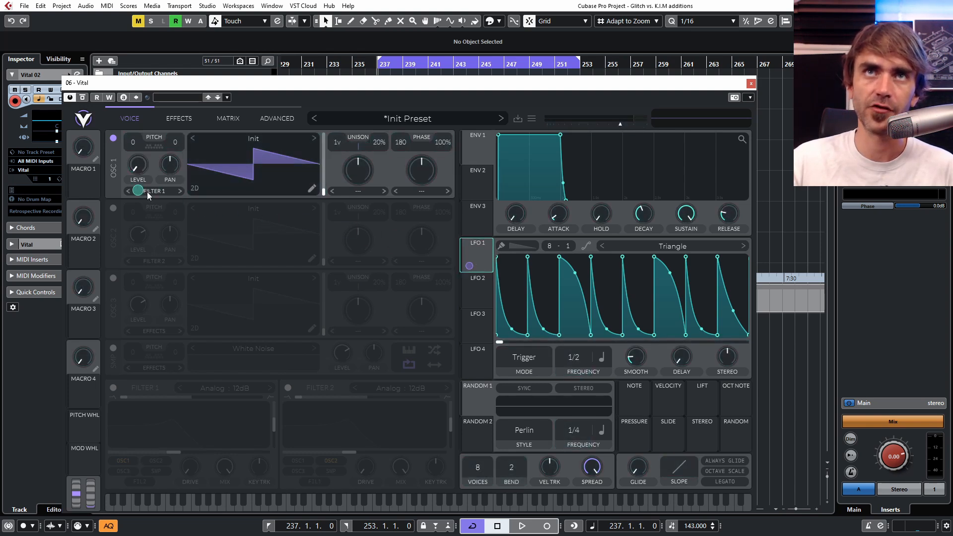
mouse_move(583, 357)
left_mouse_down()
mouse_move(574, 383)
mouse_move(582, 358)
left_mouse_up()
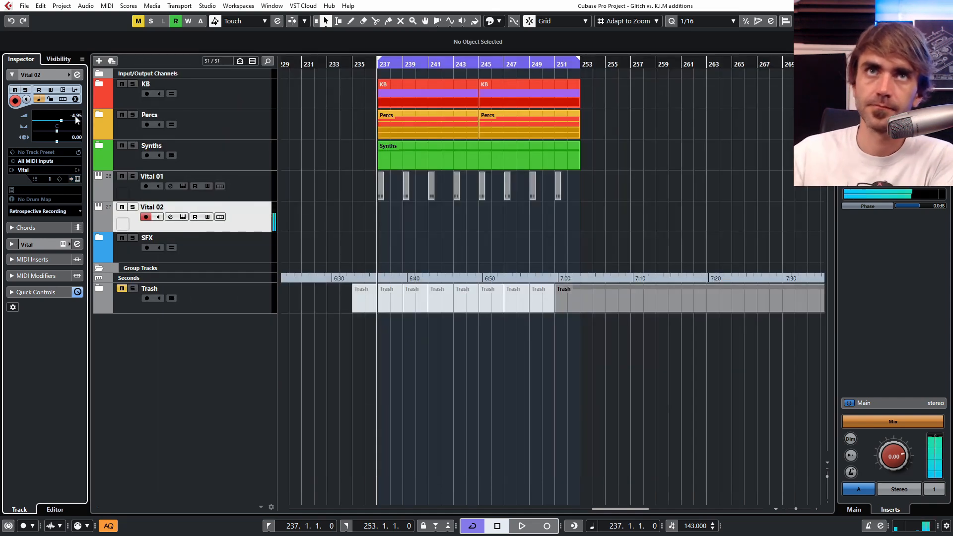
Step: Open the Vital 02 track's instrument and limit Oscillator 1's transpose snap to C, D#, G and G#
left_click(77, 179)
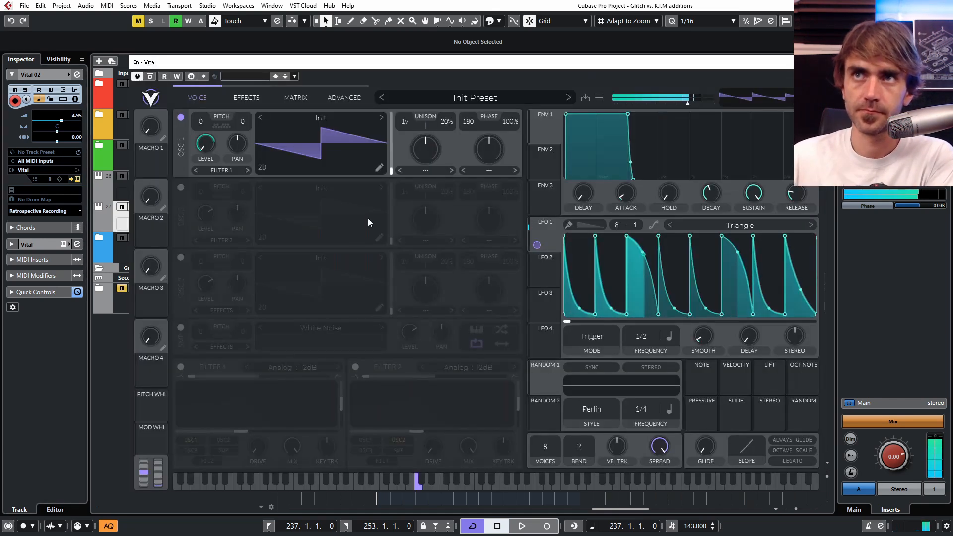
left_click_drag(453, 61, 422, 63)
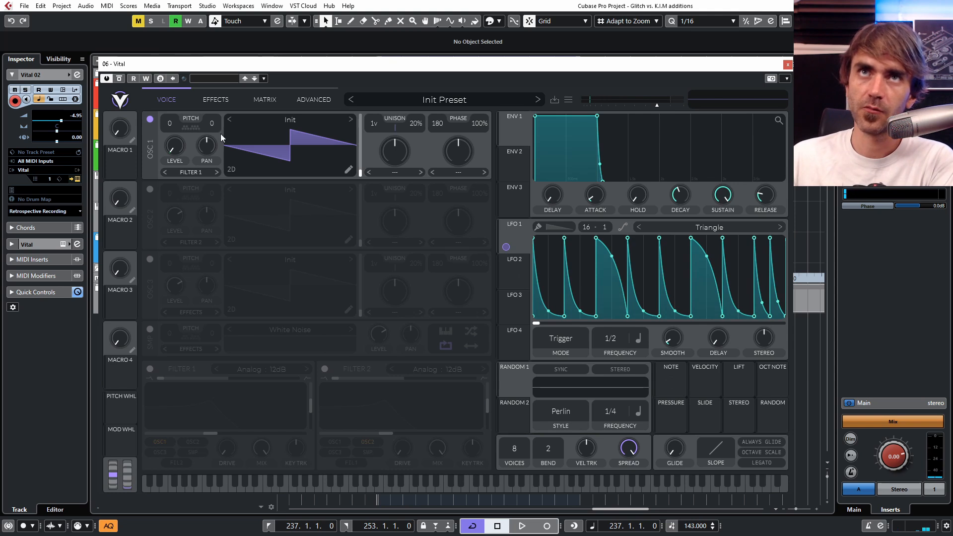
left_click(186, 129)
left_click(157, 173)
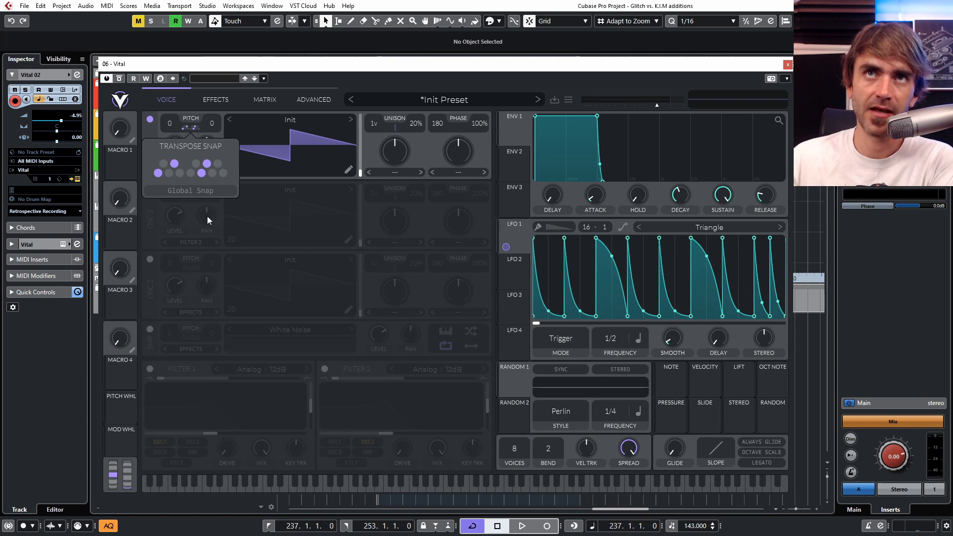
left_click(220, 213)
Step: Assign LFO 2 to modulate Oscillator 1's transpose
left_click(513, 272)
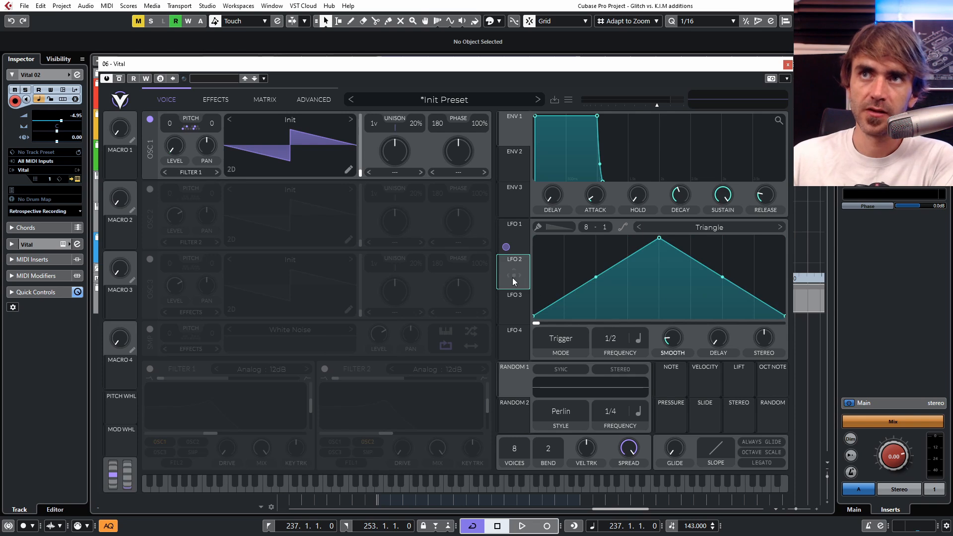
left_click_drag(501, 263, 166, 123)
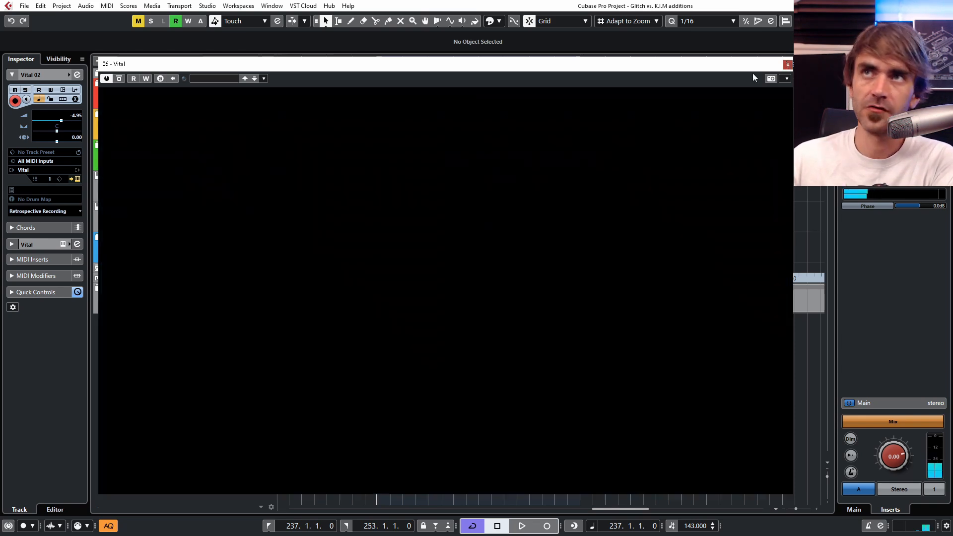
Step: Close the instrument window and create a MIDI part on the Vital 02 track at bar 237
left_click(788, 64)
double_click(380, 219)
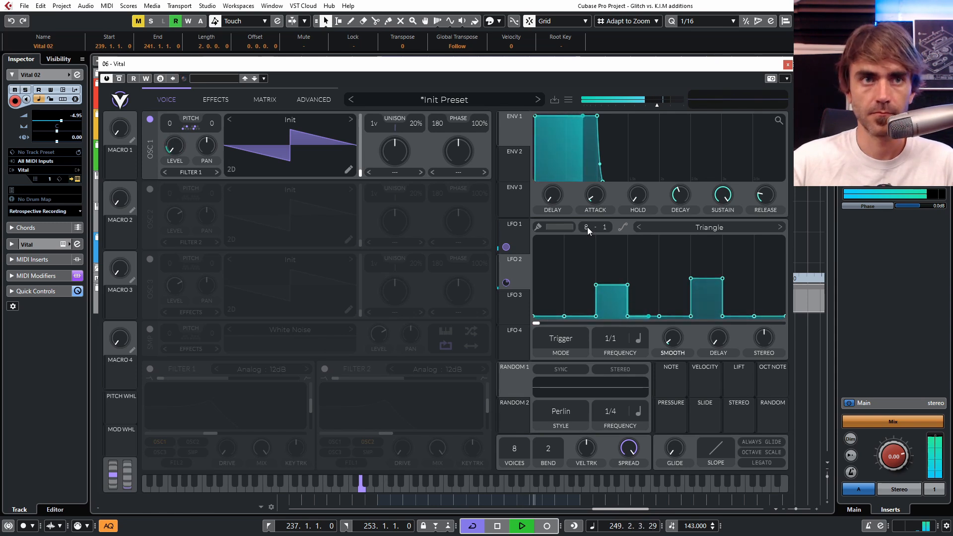
Step: Enable the Delay effect in Ping Pong mode with 1/8 timing on both sides and adjust its filter
left_click(227, 102)
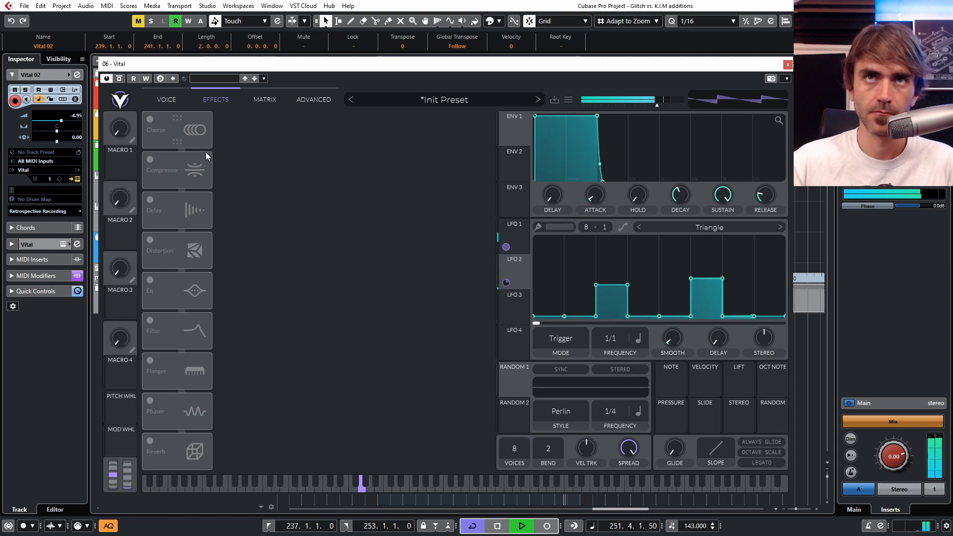
left_click(150, 201)
left_click(304, 127)
left_click(312, 167)
left_click(278, 161)
left_click(271, 207)
left_click_drag(351, 151, 361, 174)
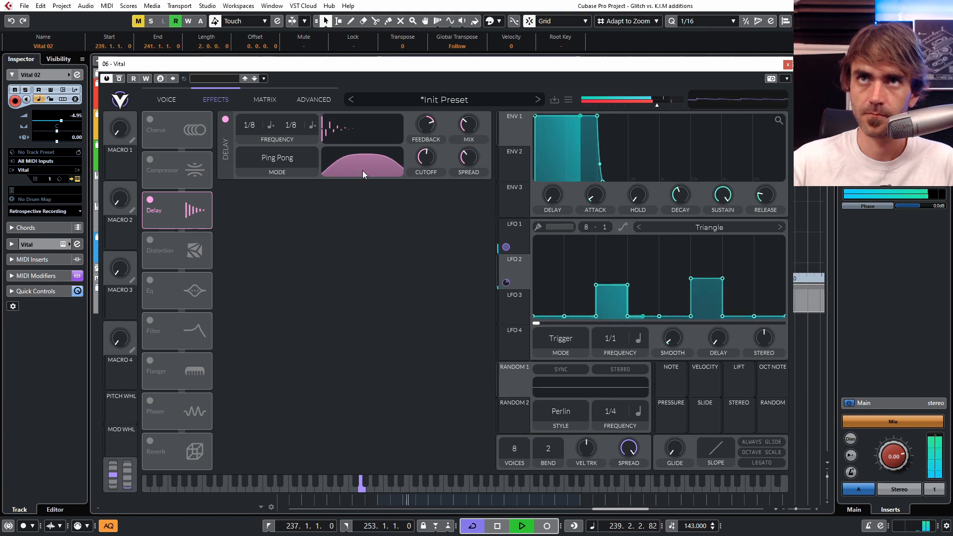
Step: Adjust Filter 1's blend and cutoff on the Oscillator 1 signal and raise its drive
left_click(166, 99)
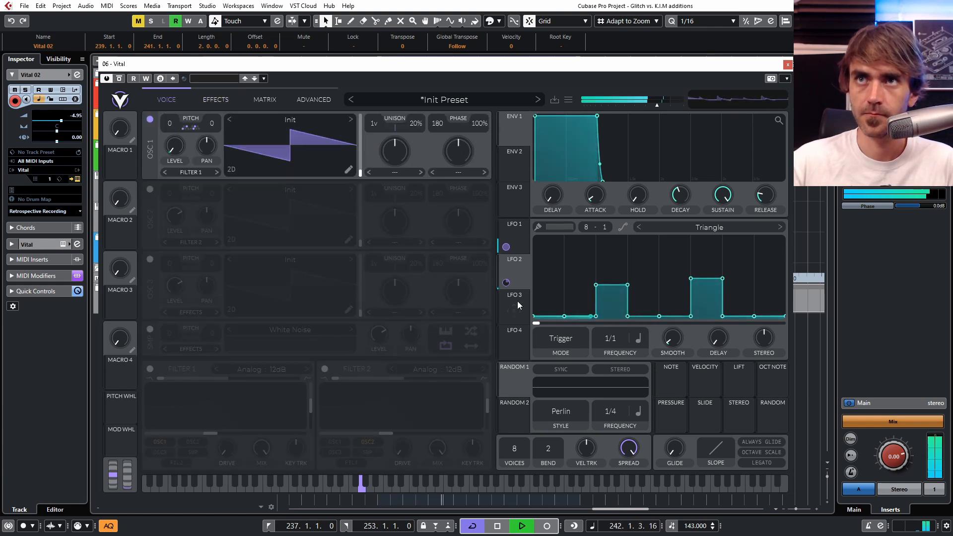
left_click_drag(169, 378, 243, 382)
left_click_drag(211, 433, 229, 433)
left_click_drag(227, 447, 226, 432)
left_click_drag(200, 378, 179, 379)
Step: Modulate Filter 1's cutoff with Random 1, shift the filter blend to high-pass and lower the base cutoff
left_click_drag(513, 382, 229, 433)
left_click_drag(191, 380, 298, 381)
left_click_drag(228, 433, 182, 433)
Step: Try Random 1 in the Sample & Hold style at a 1/16 frequency
left_click(559, 413)
left_click(563, 450)
left_click_drag(614, 414, 614, 400)
Step: Raise Filter 1's resonance slightly, set Random 1 to the Perlin style at 1/4 and stop playback
left_click_drag(312, 407, 316, 401)
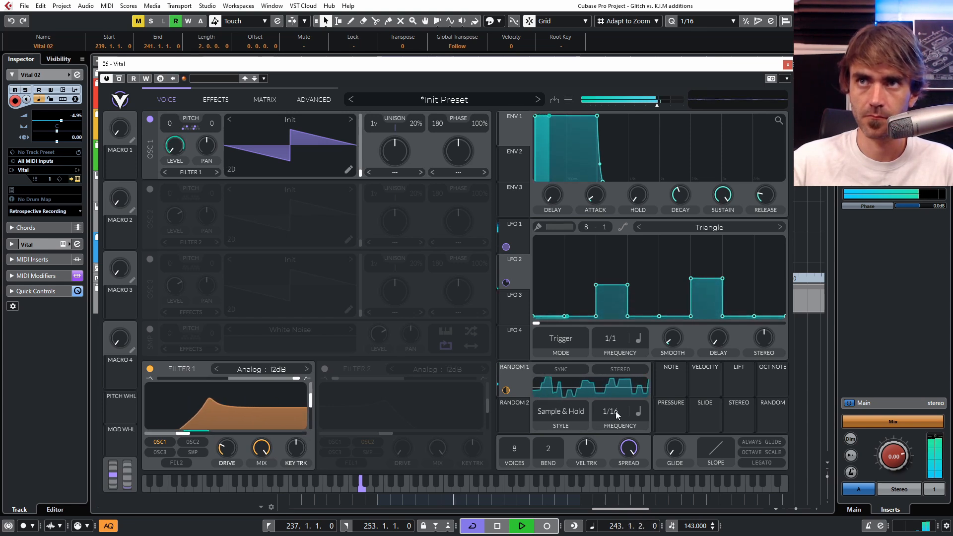
left_click(560, 412)
left_click(561, 439)
left_click_drag(614, 413, 603, 446)
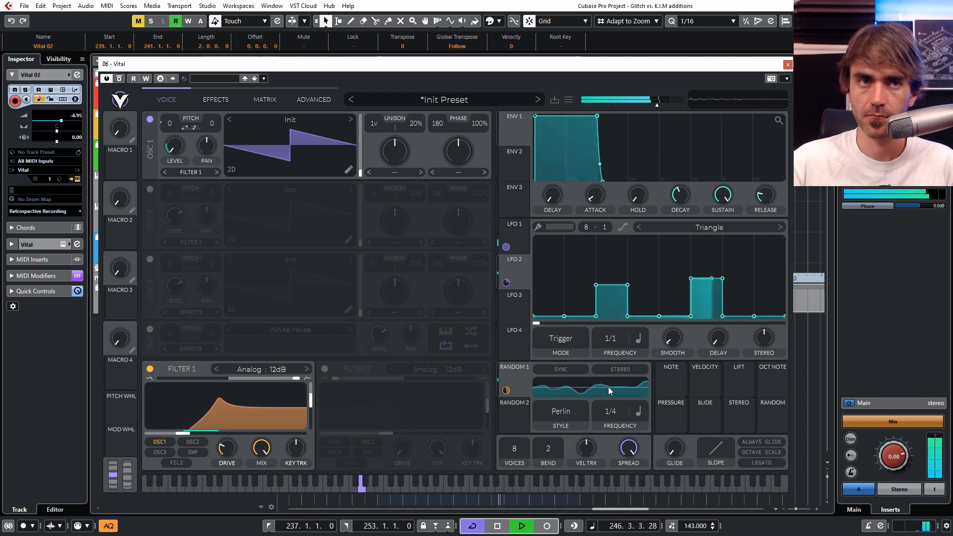
key("space")
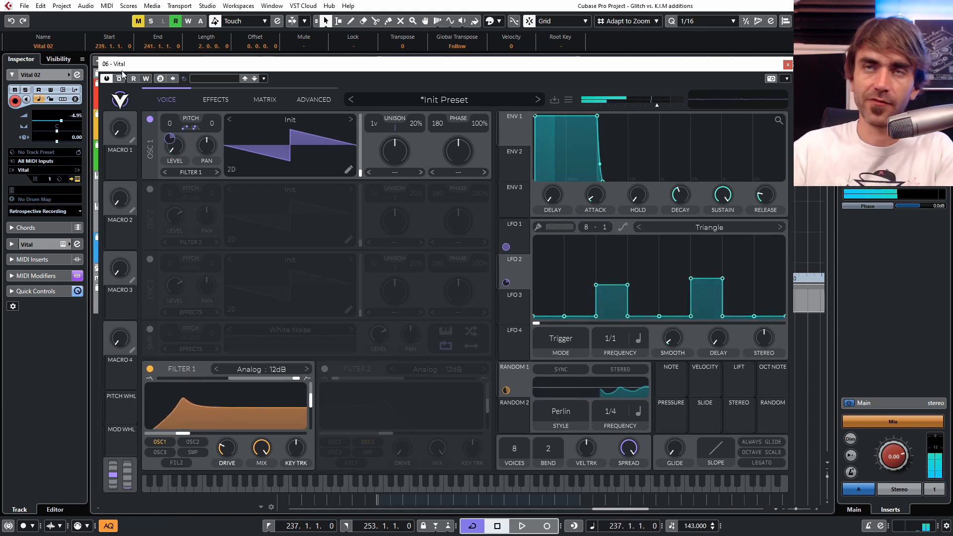
Step: Assign Macro 1 to LFO 1's phase and open the modulation matrix to show the routing
left_click(520, 237)
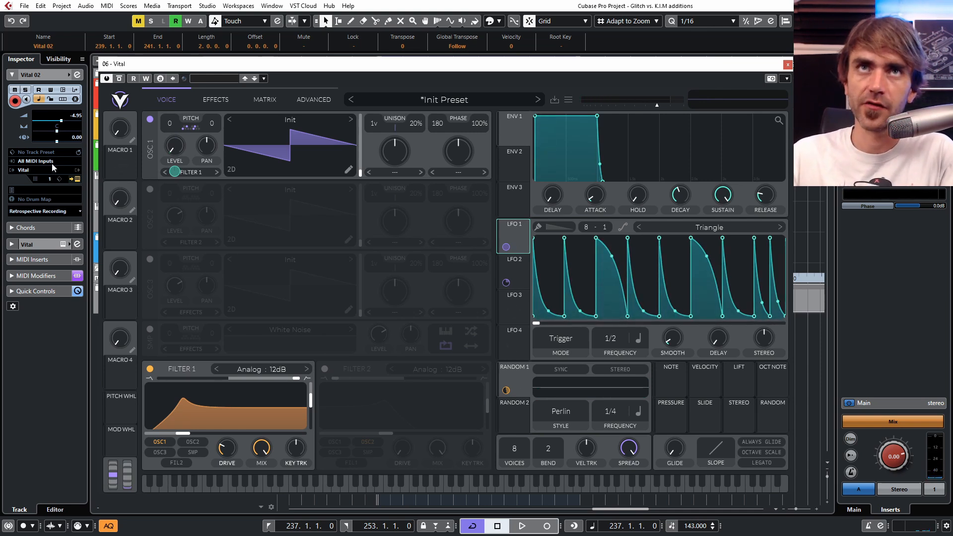
left_click_drag(118, 161, 550, 326)
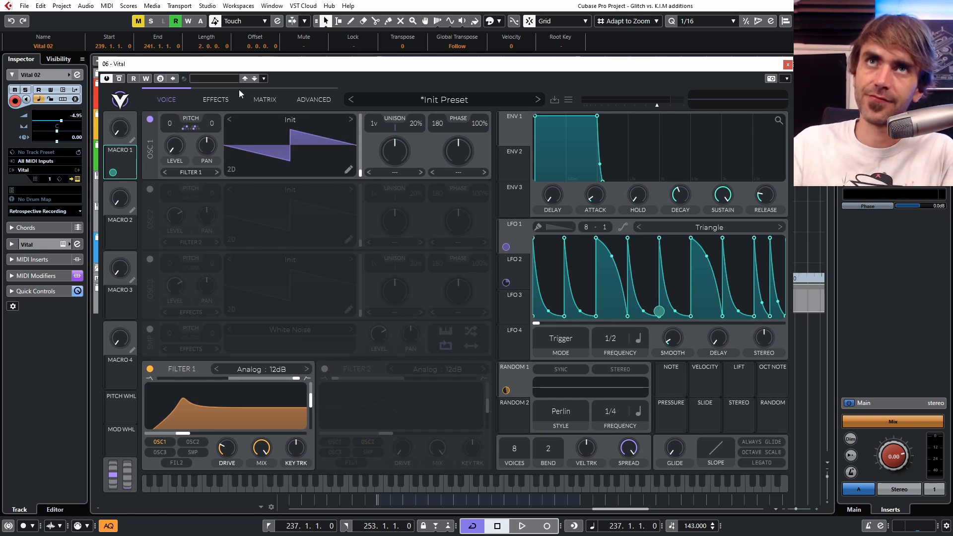
left_click(211, 99)
left_click(252, 101)
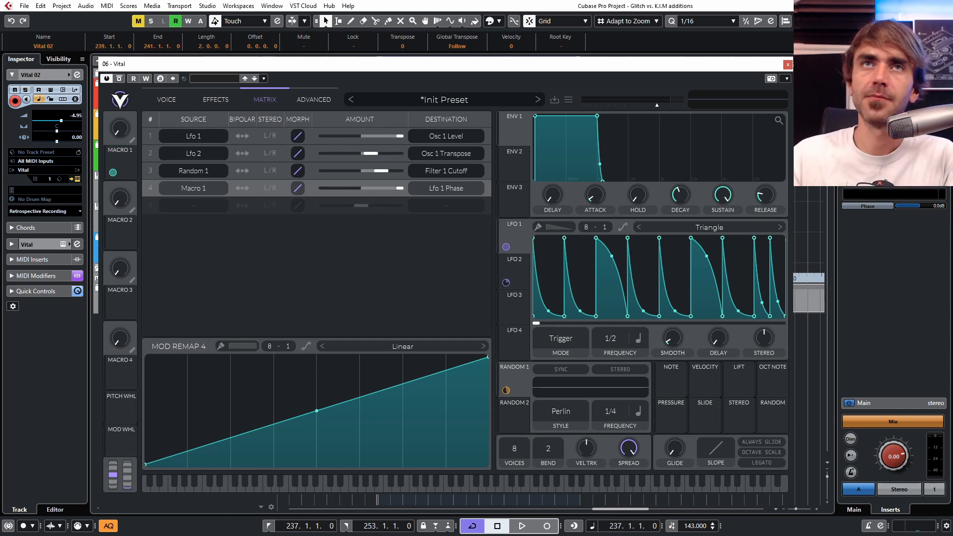
Step: Audition the LFO 1 phase modulation by turning Macro 1 while the loop plays
left_click_drag(112, 128, 108, 175)
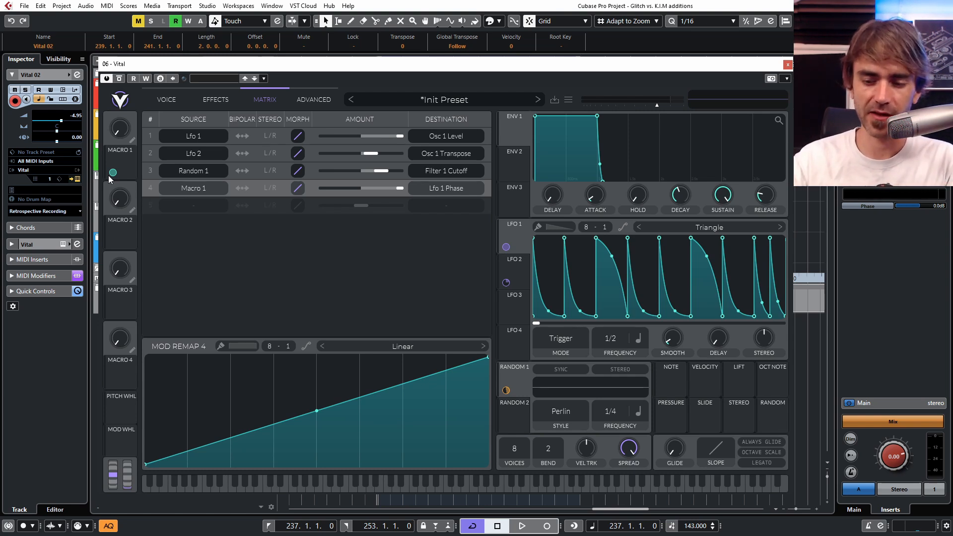
key("space")
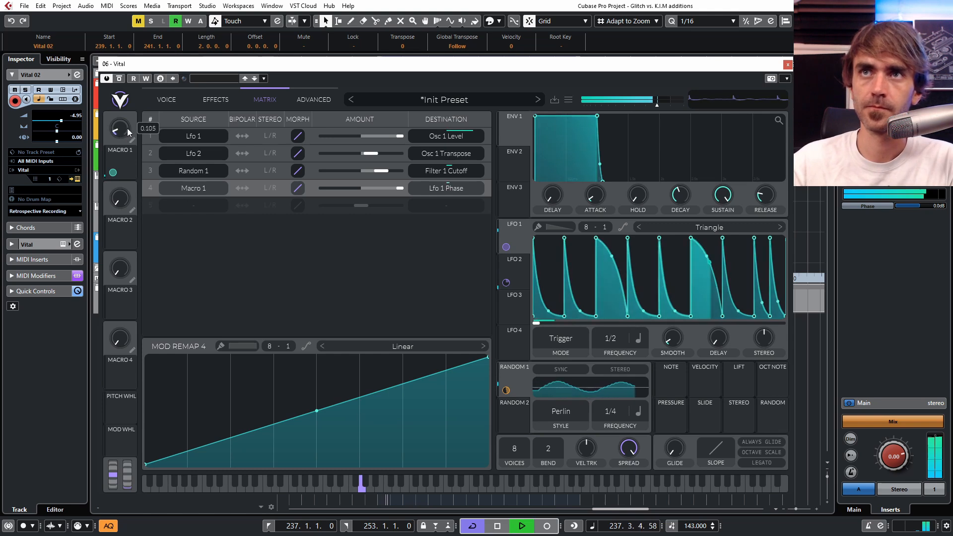
key("space")
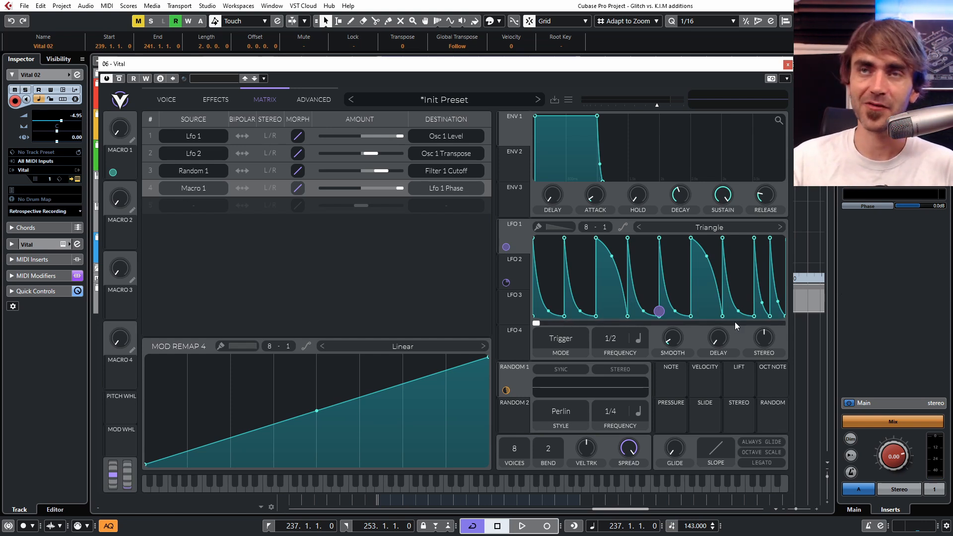
Step: Set the Macro 1 modulation remap grid to 8 by 8 and paint an ascending eight-step staircase
left_click_drag(288, 348, 345, 247)
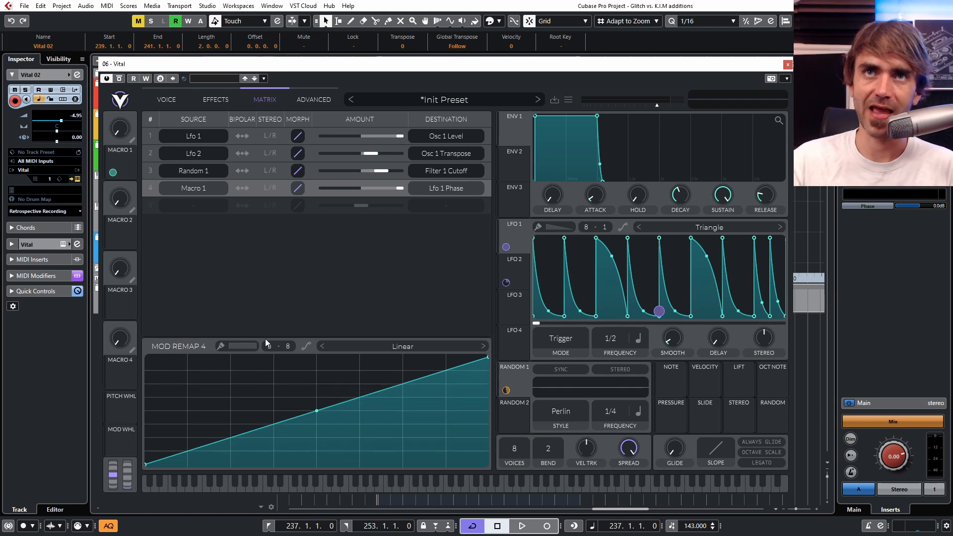
mouse_move(162, 457)
left_mouse_down()
mouse_move(159, 472)
mouse_move(209, 442)
mouse_move(290, 428)
mouse_move(338, 391)
mouse_move(337, 408)
mouse_move(418, 392)
mouse_move(472, 367)
left_mouse_up()
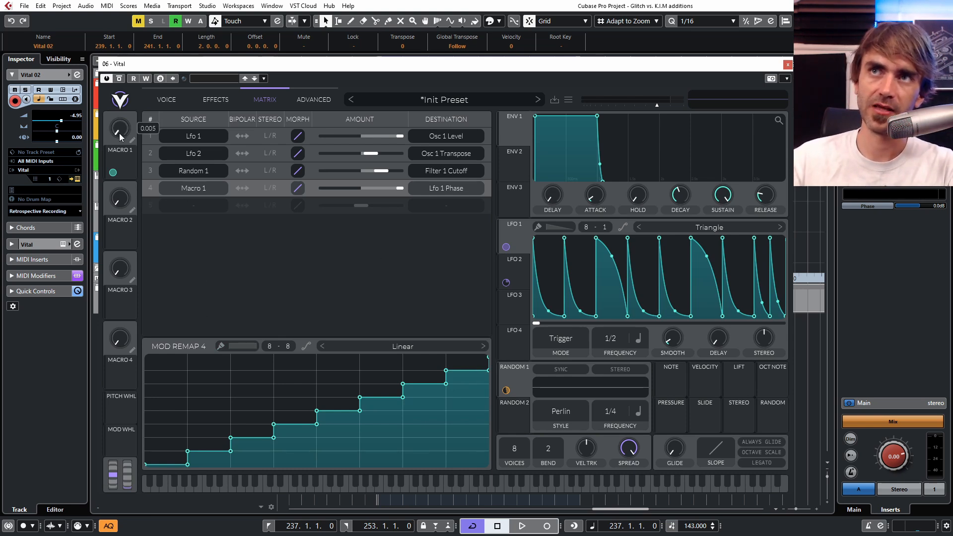
Step: Play the loop, turn Macro 1 up to about 0.205 and raise Filter 1's drive
left_click_drag(135, 107, 145, 94)
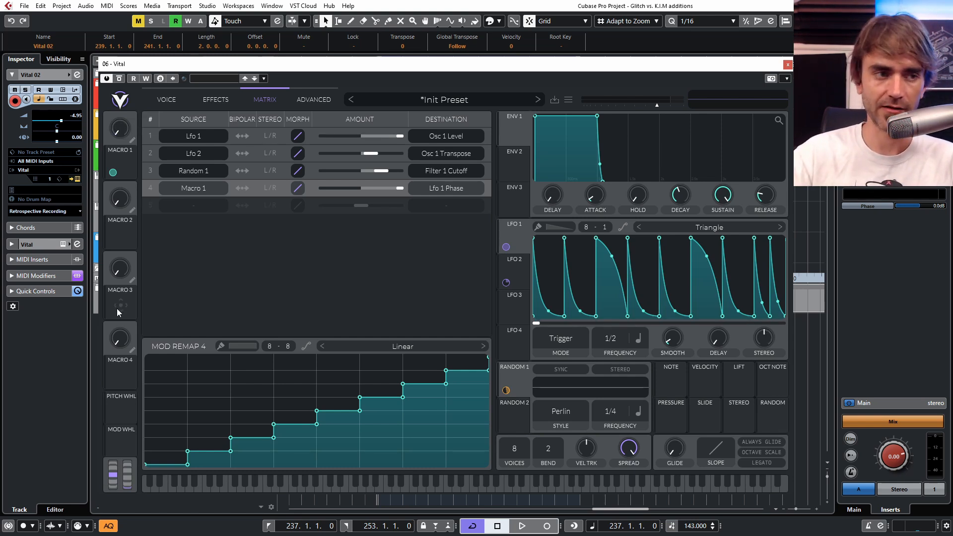
key("space")
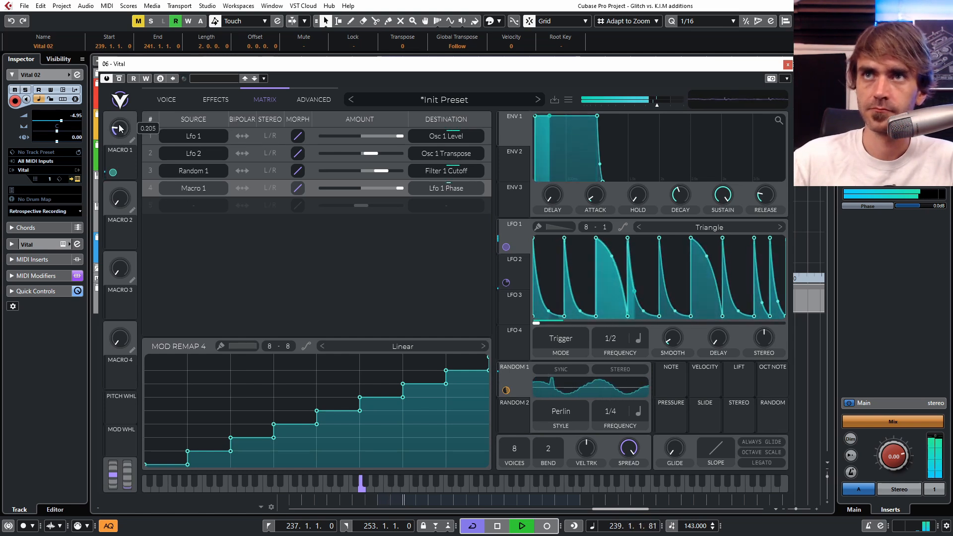
left_click(162, 99)
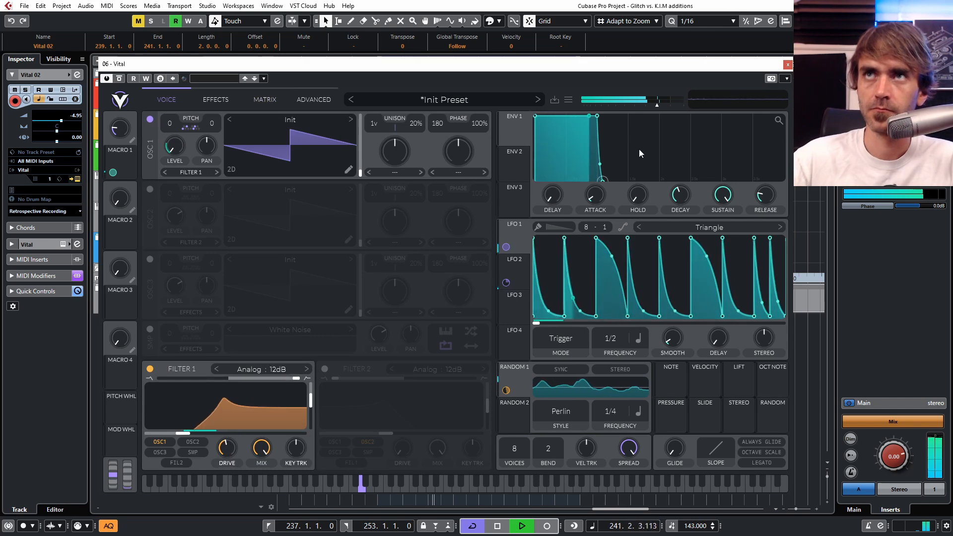
Step: Enable the Compressor effect in Multiband mode, set its low band gain to 9.1 dB and return to the oscillator settings
left_click(205, 101)
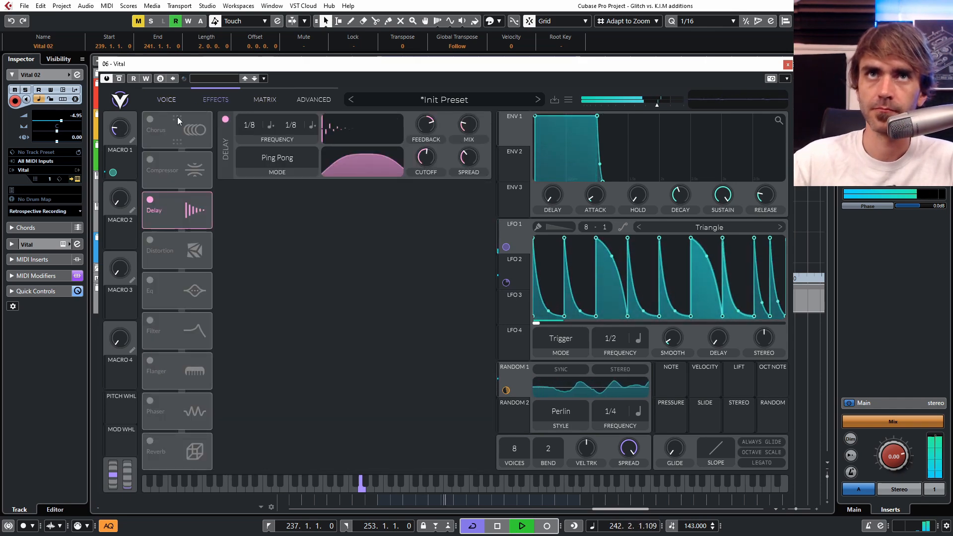
left_click(145, 160)
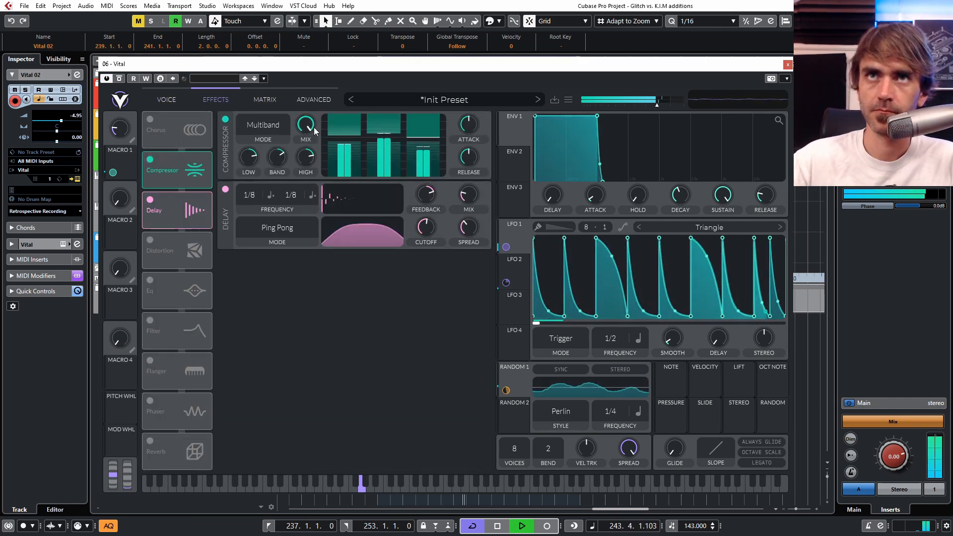
left_click_drag(251, 156, 251, 168)
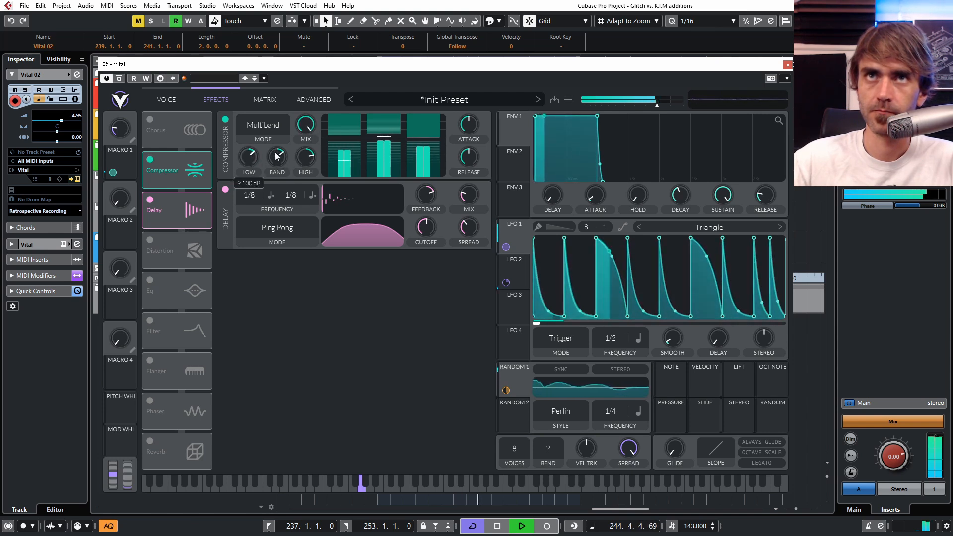
left_click(173, 102)
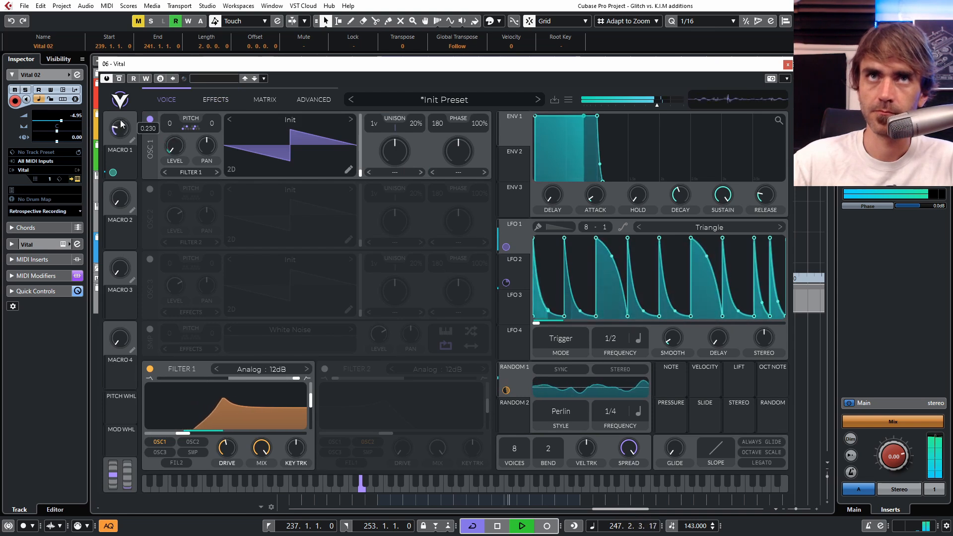
Step: Rename Macro 1 as SEQ
double_click(123, 150)
type("SEQ")
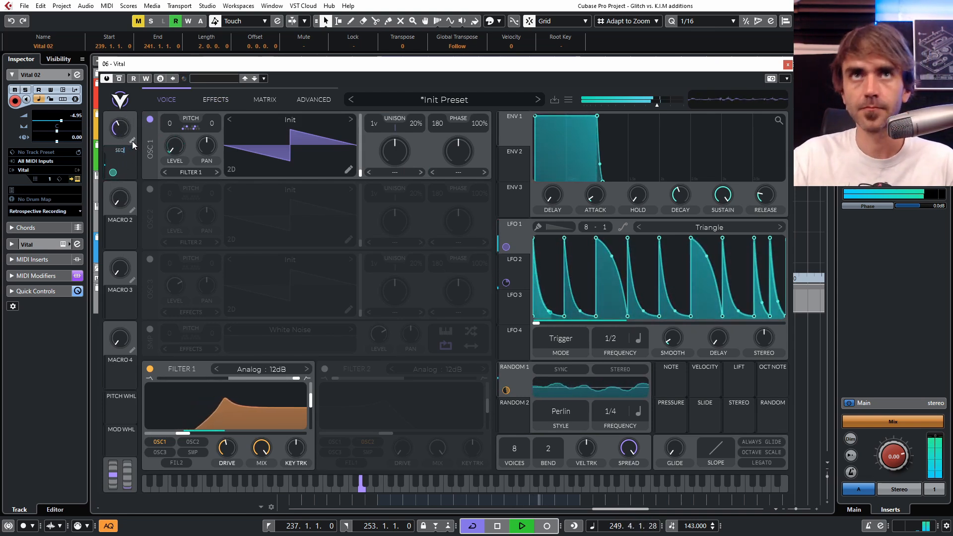
key("Return")
Step: Audition the SEQ macro at different amounts while the loop plays, and stop playback
left_click_drag(127, 129, 131, 123)
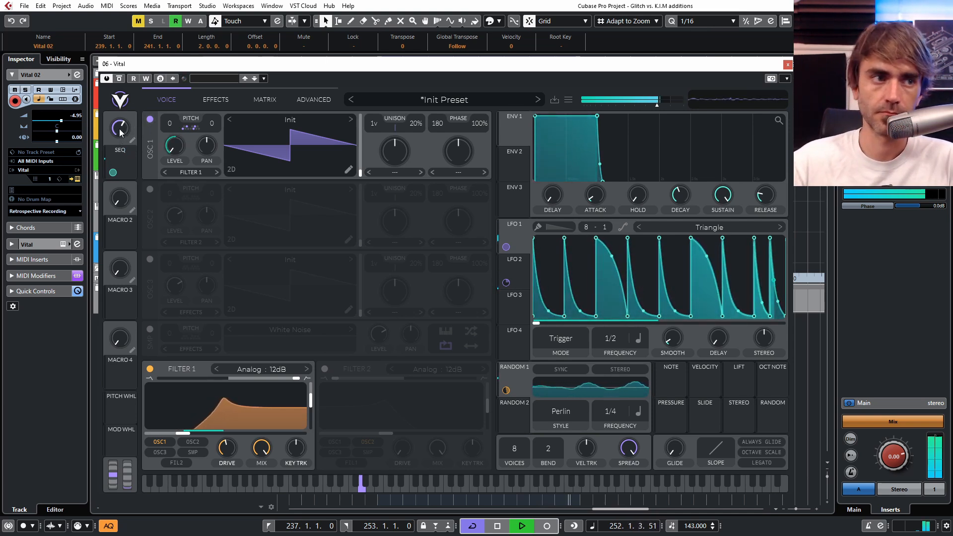
left_click_drag(119, 133, 113, 151)
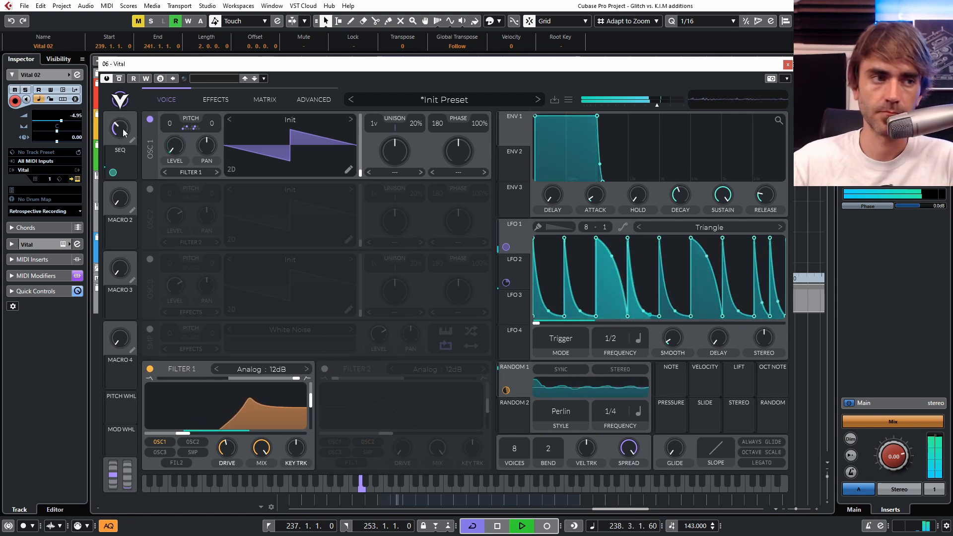
mouse_move(171, 437)
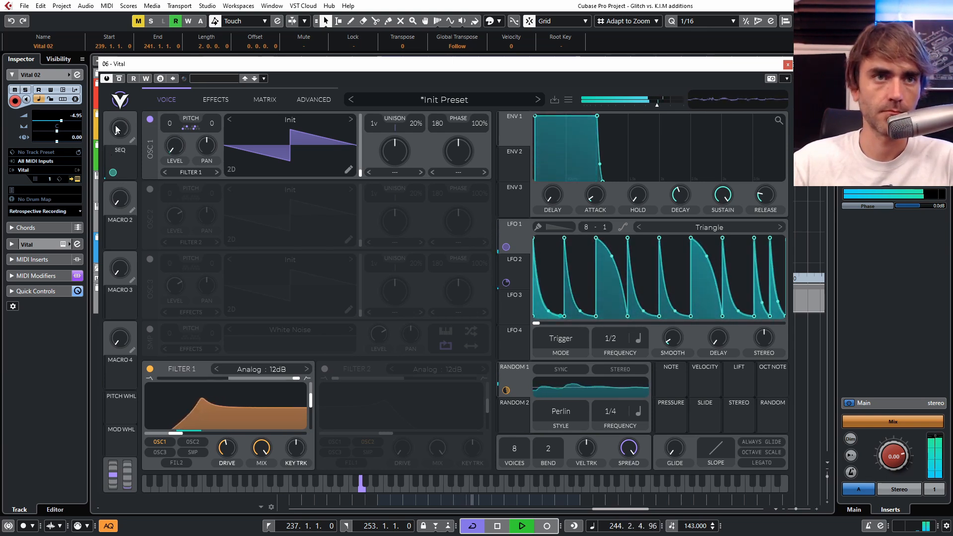
left_click_drag(116, 130, 133, 93)
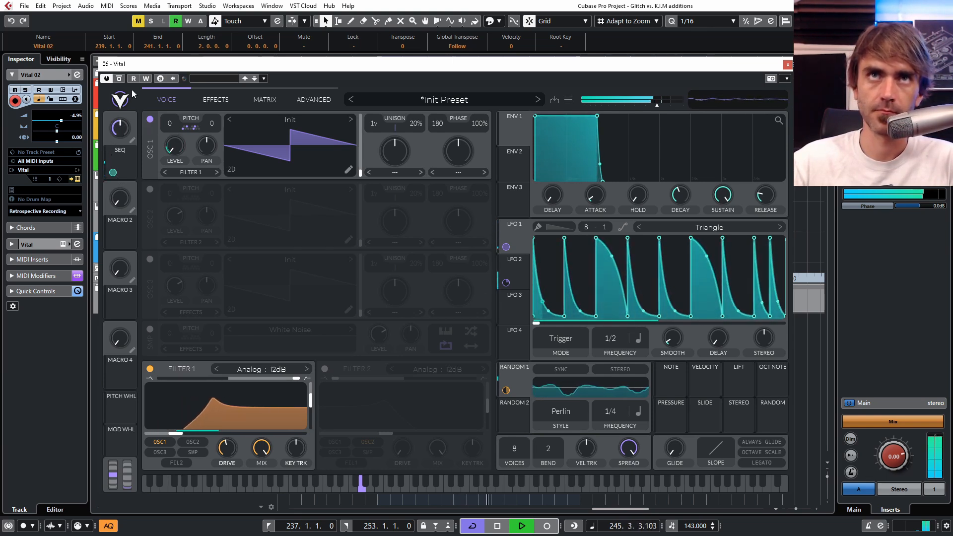
left_click_drag(118, 132, 116, 173)
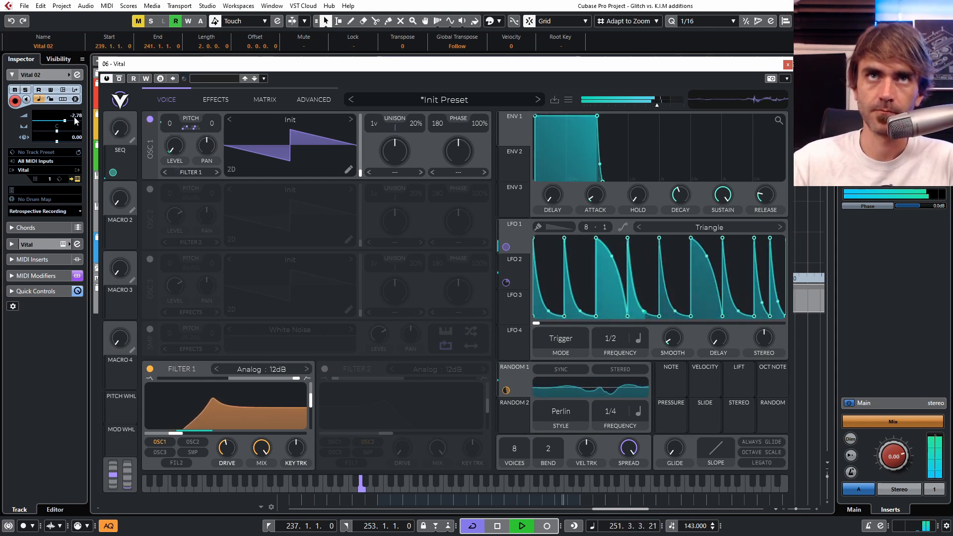
left_click_drag(117, 130, 133, 116)
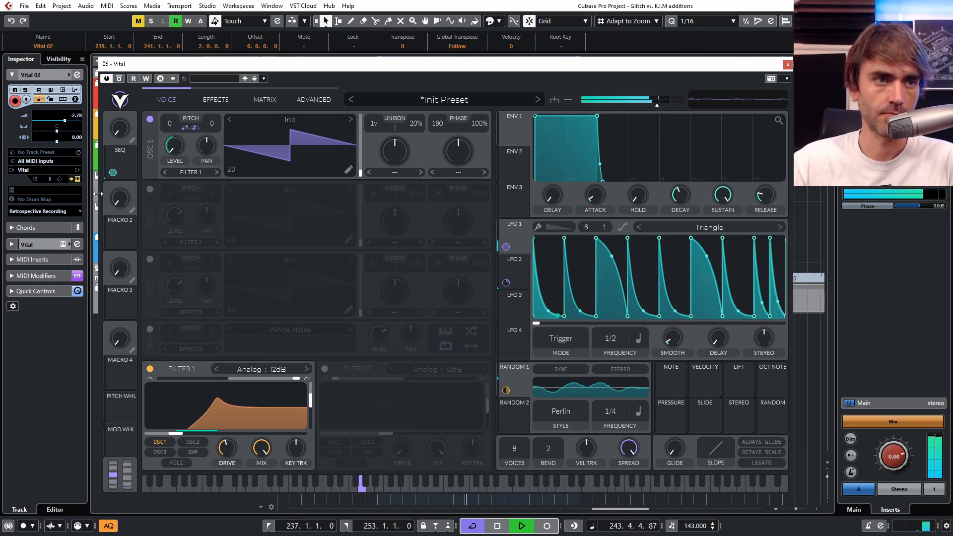
key("space")
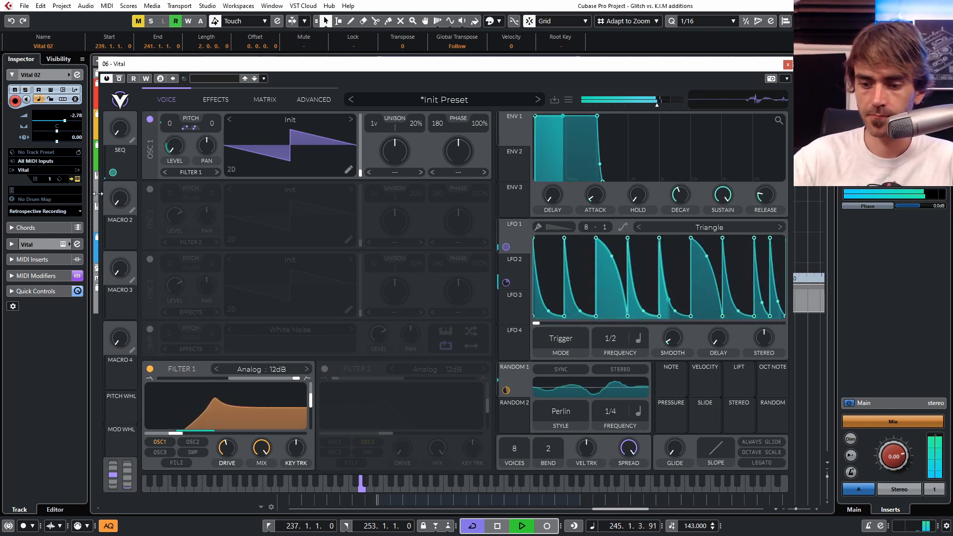
left_click(44, 336)
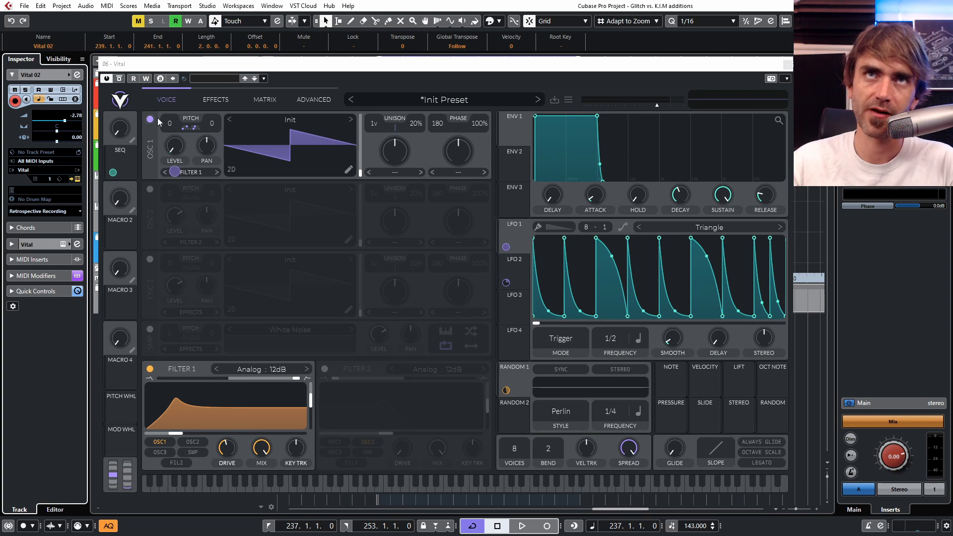
Step: Assign Macro 2 to the Delay effect's mix, turn the macro up and lower the delay feedback
left_click(216, 100)
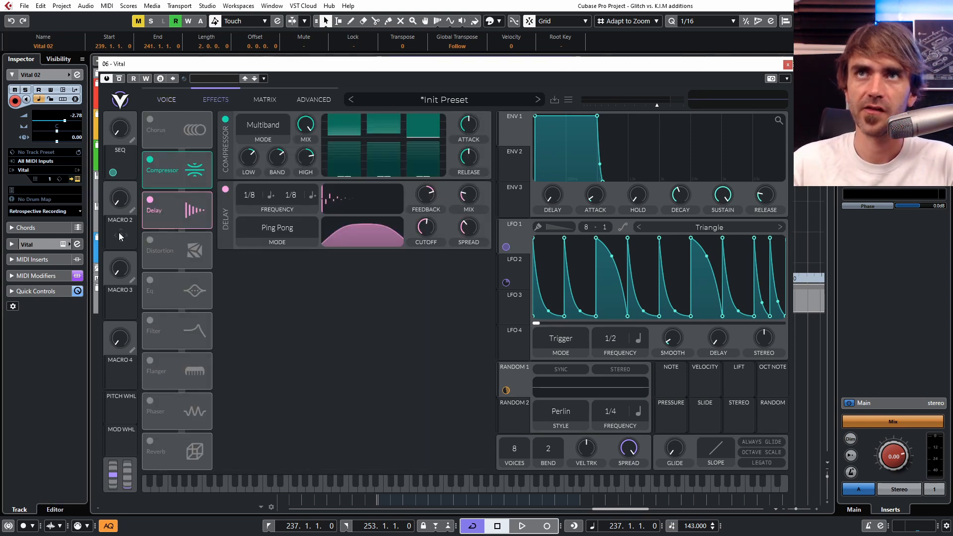
left_click_drag(119, 232, 466, 196)
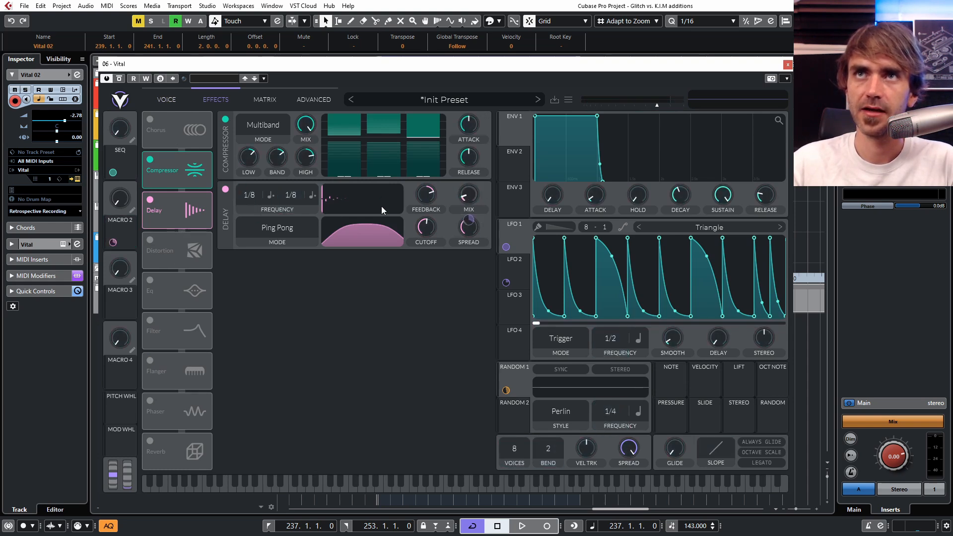
left_click_drag(124, 207, 127, 203)
left_click_drag(423, 195, 417, 222)
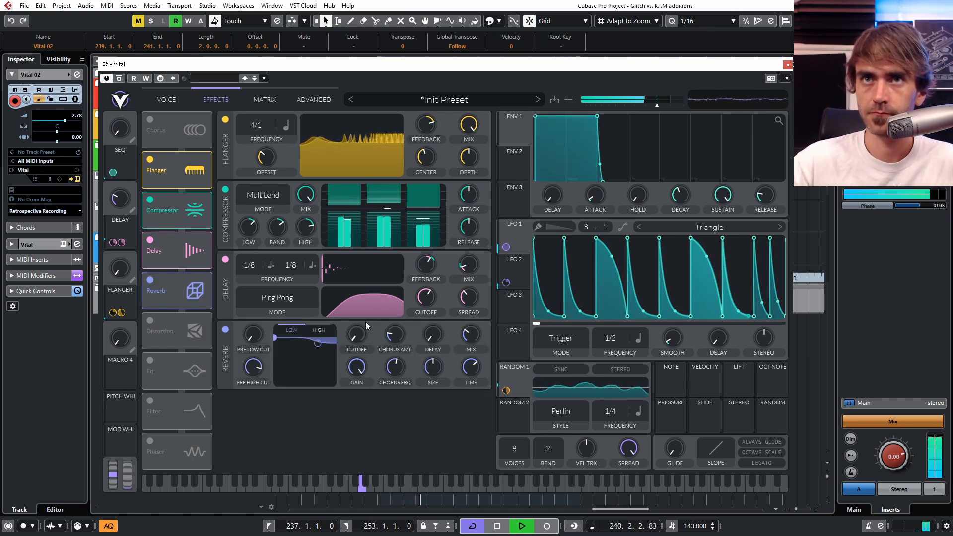
Step: Cut the Reverb's low frequencies, lower its mix and assign Macro 4 to the reverb mix
left_click_drag(296, 338, 292, 372)
left_click_drag(465, 346, 465, 367)
left_click_drag(120, 369, 471, 338)
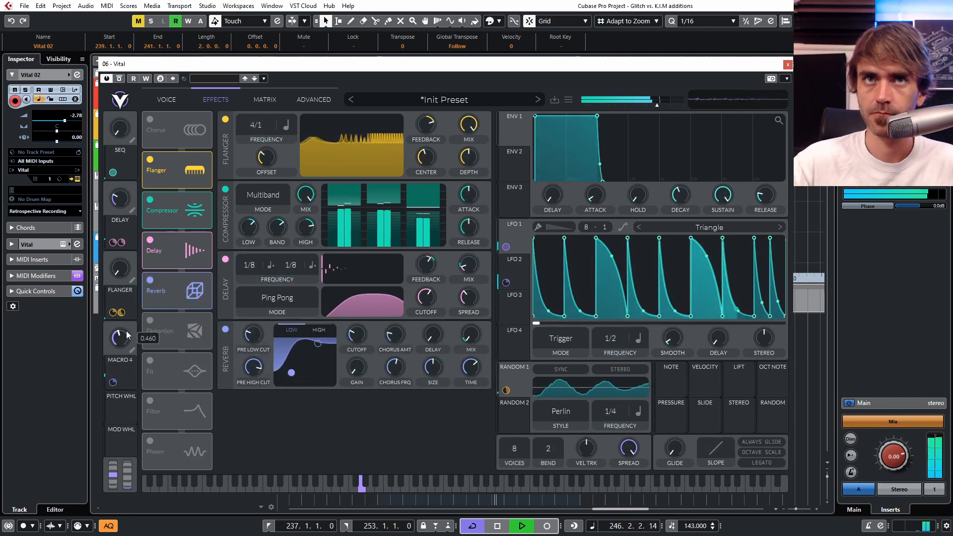
Step: Turn Macro 4 up and rename it REVERB
left_click_drag(117, 336, 117, 307)
left_click(132, 350)
type("R")
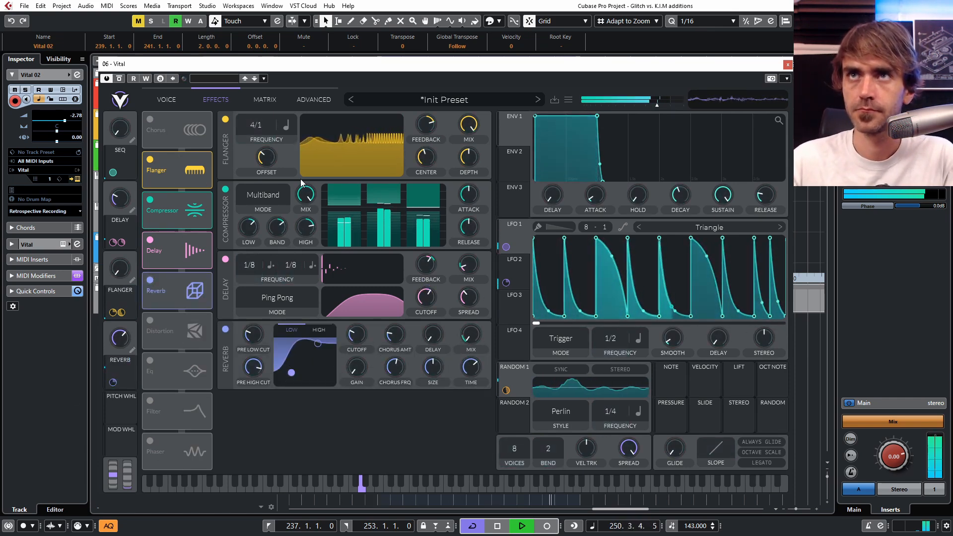
Step: Add a Wave Folder modifier to Oscillator 1's wavetable and set its last keyframe's Multiply to 32
left_click(166, 99)
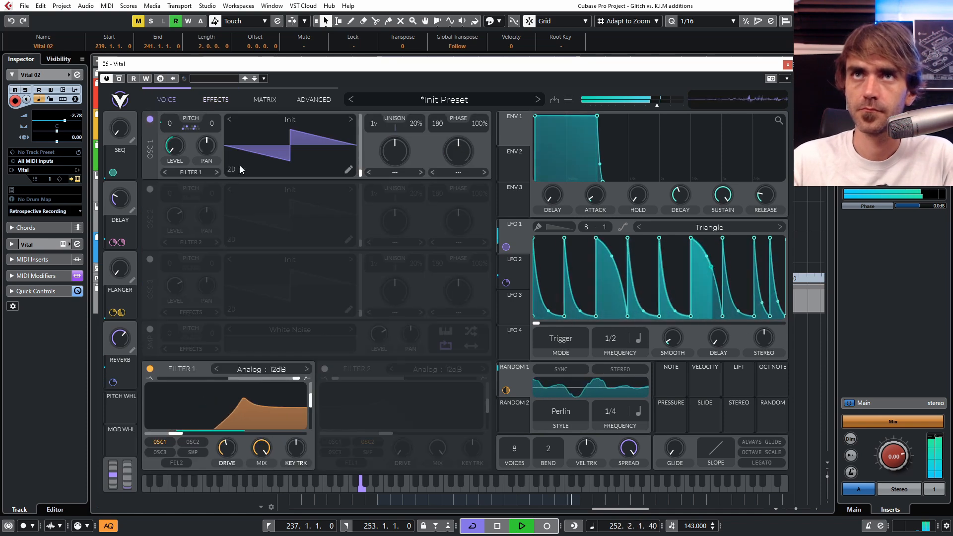
left_click(198, 162)
left_click(133, 404)
left_click(159, 453)
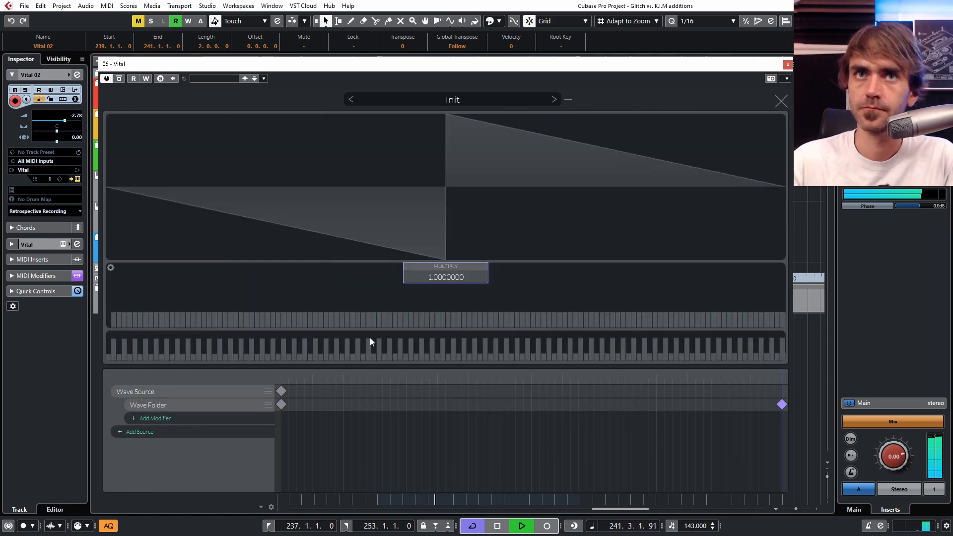
left_click_drag(438, 280, 478, 219)
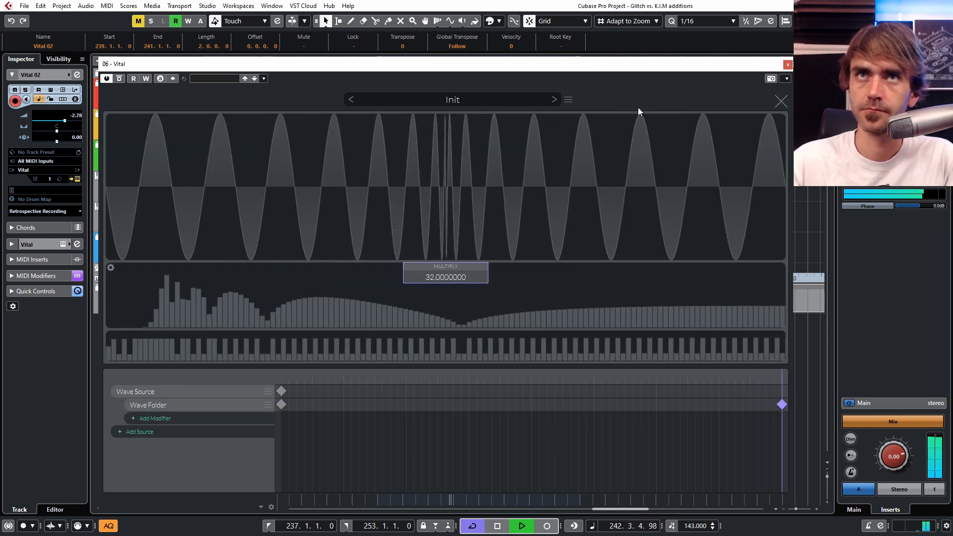
left_click(782, 100)
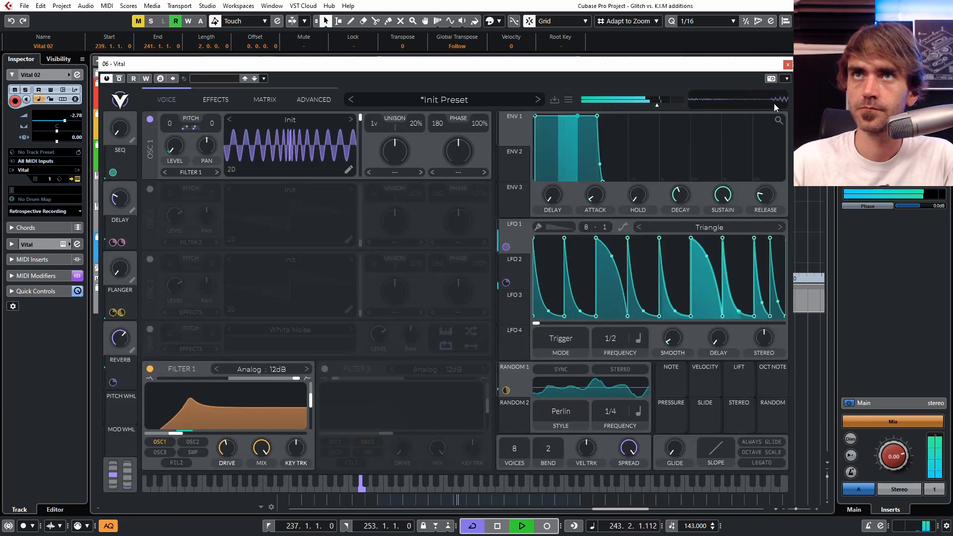
Step: Return Oscillator 1's wavetable position to the first frame and apply an Inharmonic spectral warp at a reduced amount
left_click(151, 189)
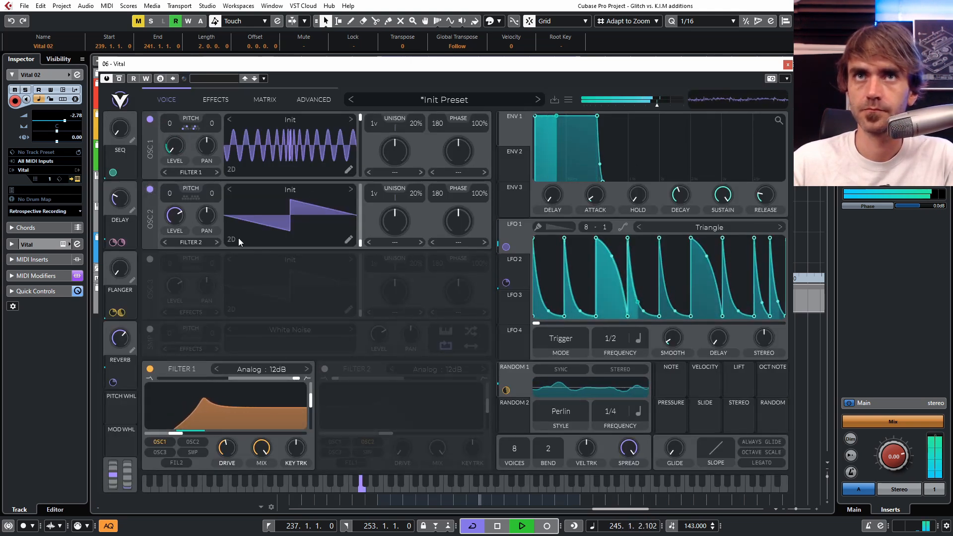
left_click(150, 189)
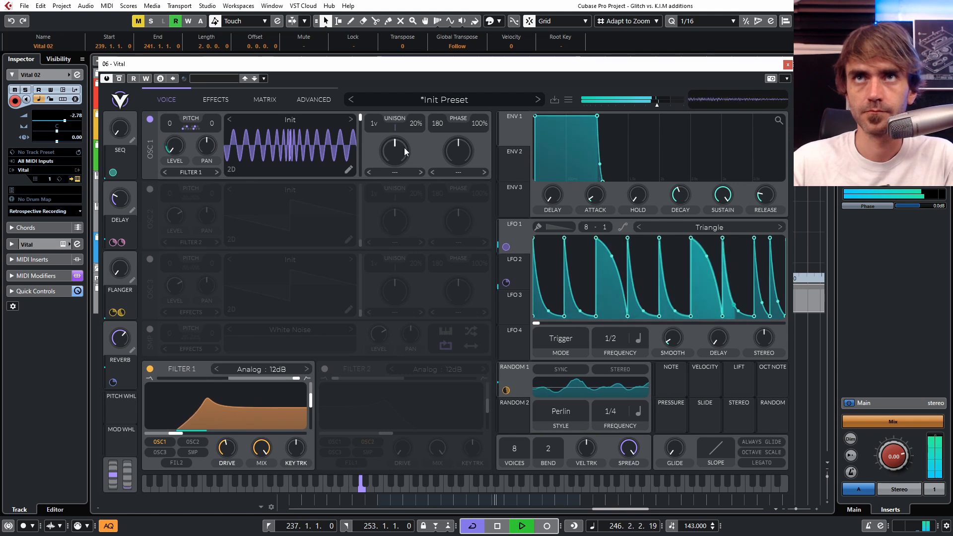
left_click_drag(362, 150, 360, 179)
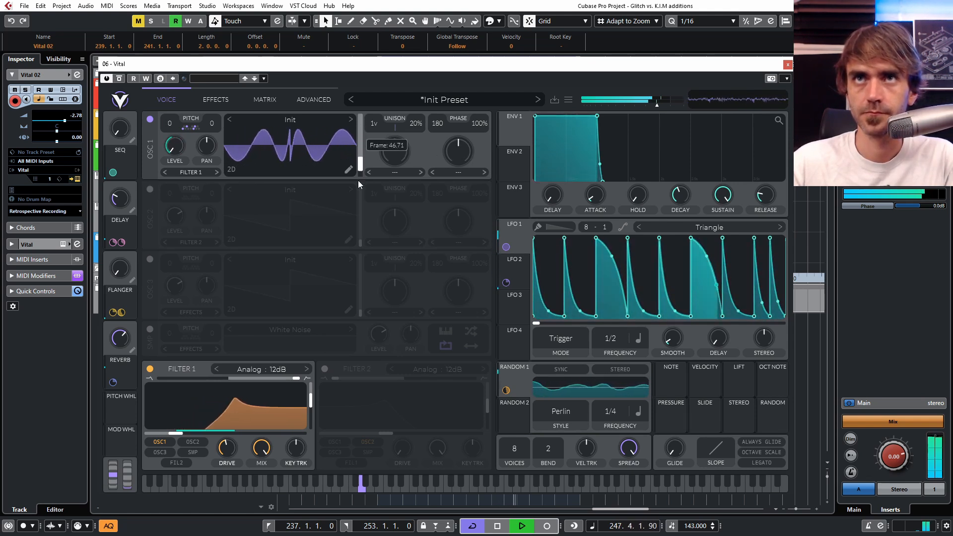
left_click(392, 172)
left_click(416, 242)
mouse_move(391, 149)
left_mouse_down()
mouse_move(406, 135)
mouse_move(395, 174)
mouse_move(397, 135)
mouse_move(386, 165)
mouse_move(394, 157)
left_mouse_up()
key("space")
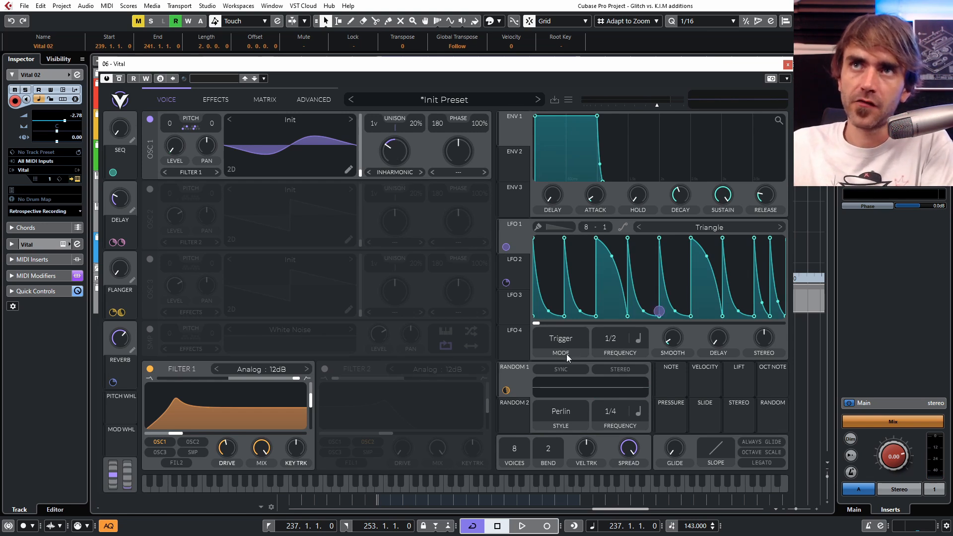
Step: Set LFO 3's frequency to Freeze and reshape its triangle into a straight rising ramp
left_click(526, 308)
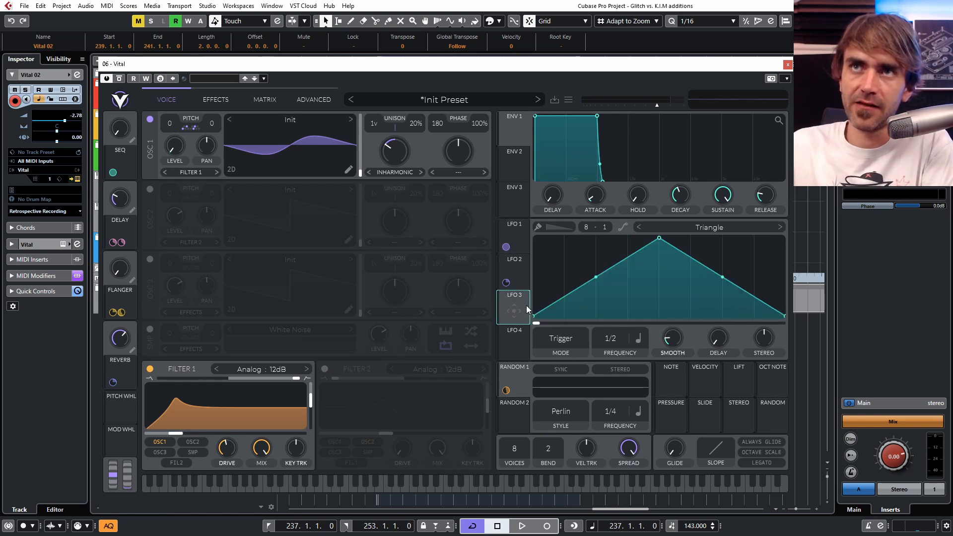
left_click(639, 338)
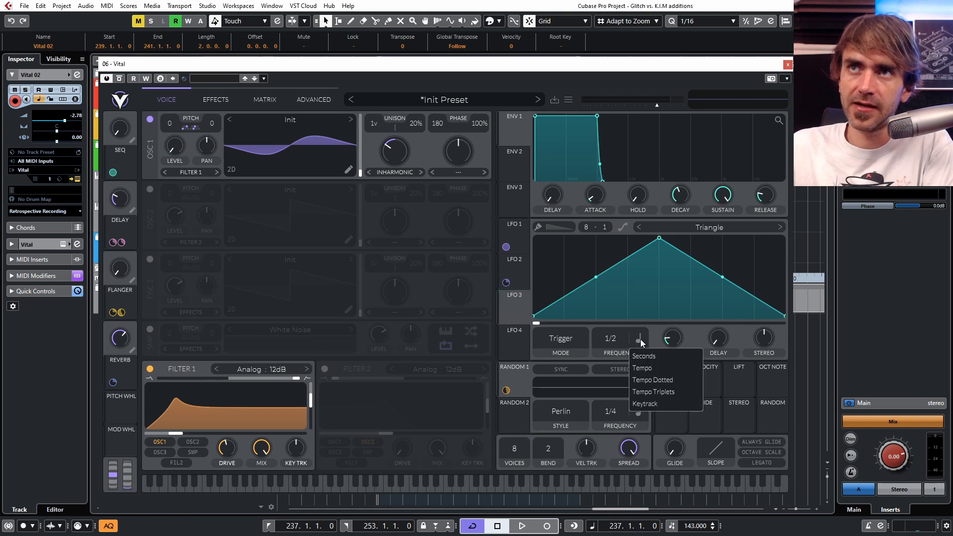
left_click(640, 338)
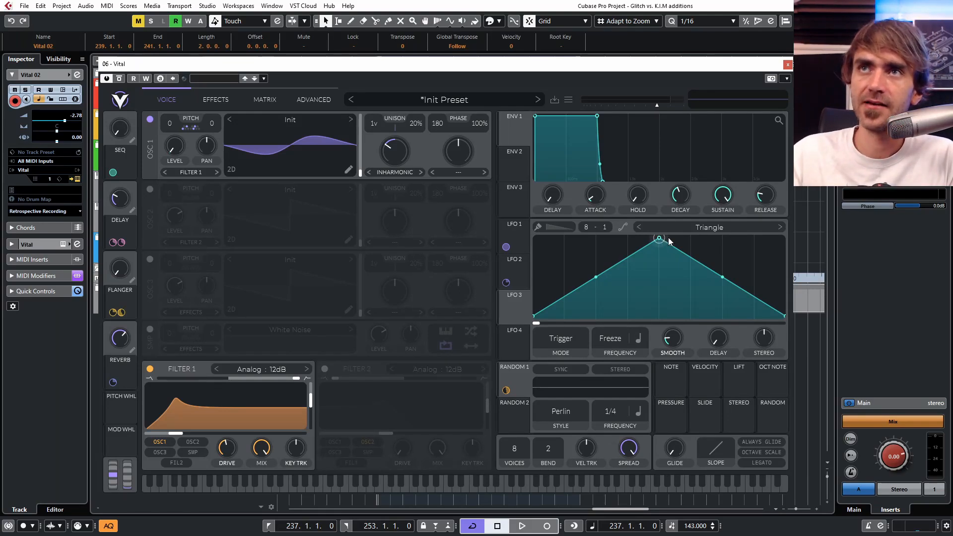
left_click_drag(663, 239, 843, 212)
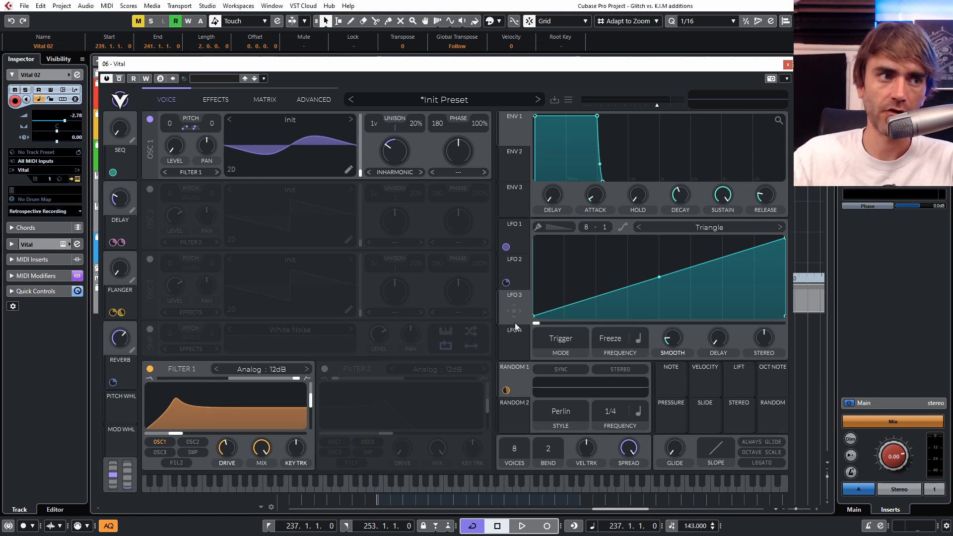
Step: Assign LFO 3 to Oscillator 1's Inharmonic amount at about 0.56 and to its wavetable position, and test the LFO phase
left_click_drag(516, 310, 392, 156)
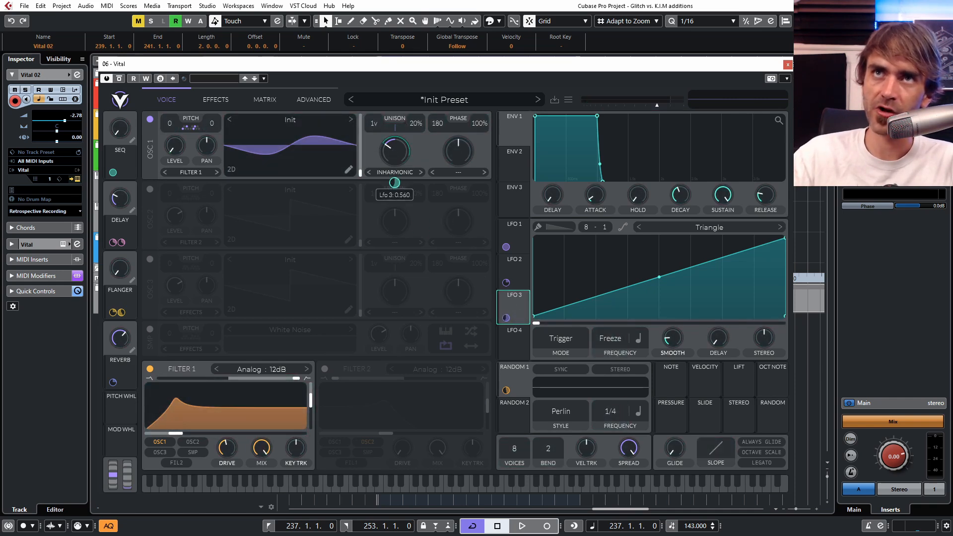
left_click_drag(506, 318, 358, 160)
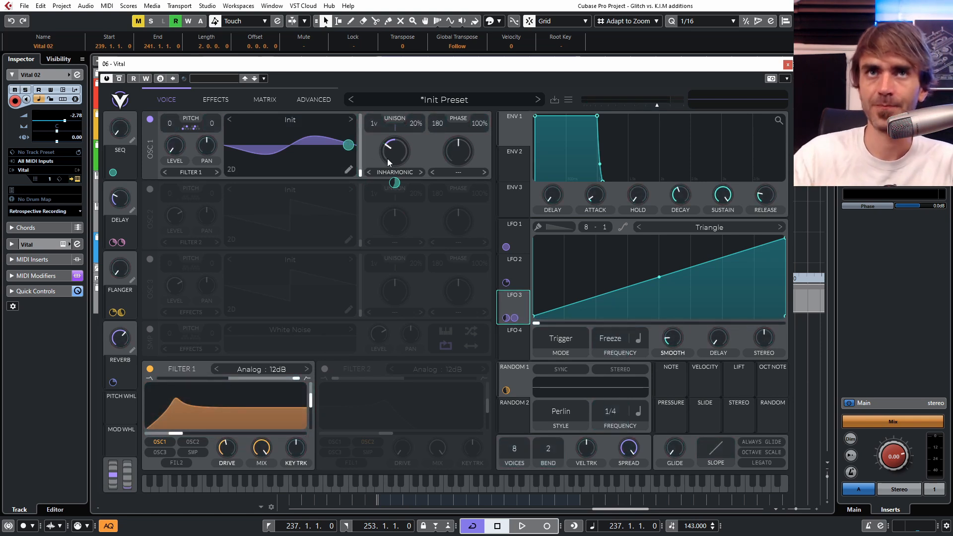
left_click_drag(536, 323, 577, 326)
left_click_drag(637, 328, 616, 324)
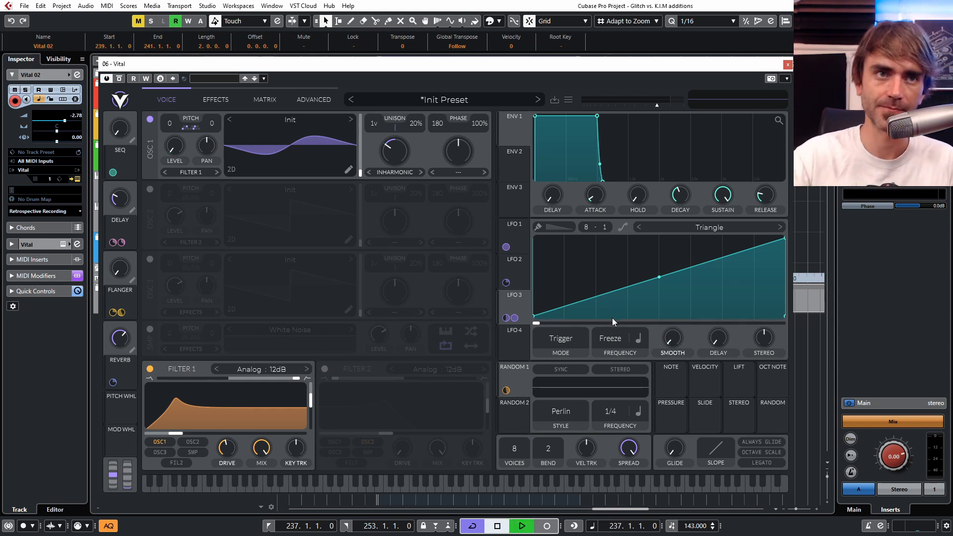
Step: Play the loop, sweep LFO 3's phase and write the movement as automation on the Vital 02 track
key("space")
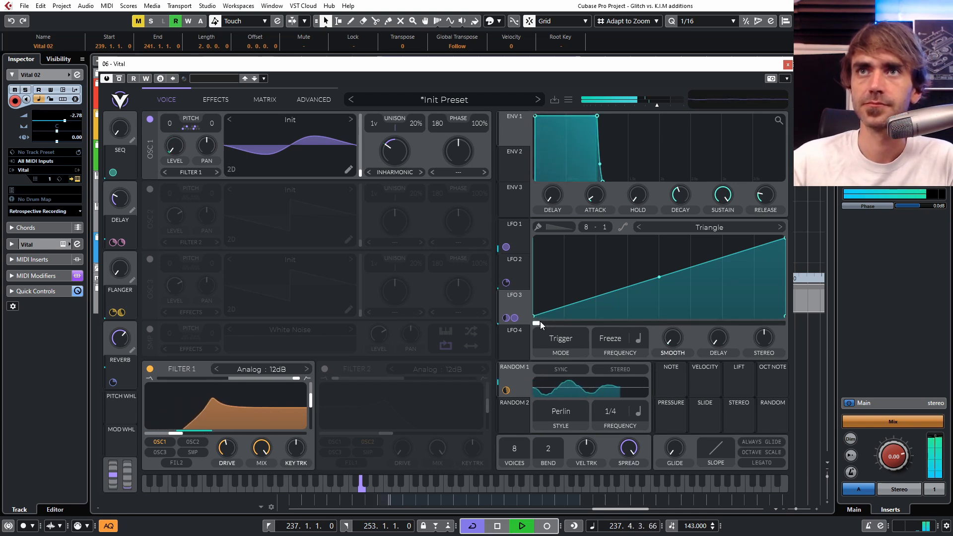
left_click_drag(537, 323, 567, 320)
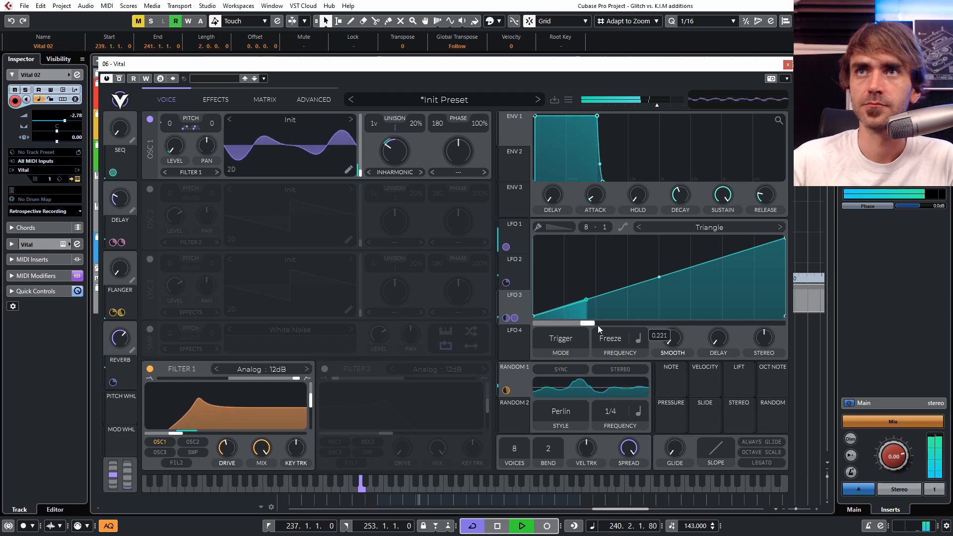
mouse_move(618, 325)
left_mouse_down()
mouse_move(769, 317)
mouse_move(586, 308)
mouse_move(705, 301)
mouse_move(613, 305)
mouse_move(693, 316)
mouse_move(585, 317)
mouse_move(708, 311)
mouse_move(620, 321)
mouse_move(704, 317)
mouse_move(692, 324)
mouse_move(586, 325)
mouse_move(724, 317)
mouse_move(594, 318)
mouse_move(728, 292)
mouse_move(621, 321)
mouse_move(718, 305)
mouse_move(629, 317)
mouse_move(695, 311)
left_mouse_up()
left_click(51, 90)
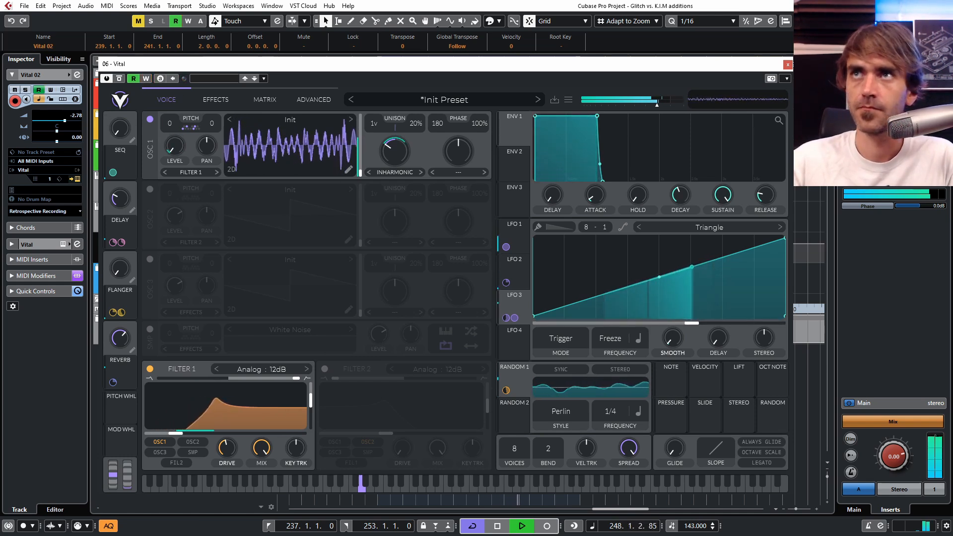
left_click(787, 64)
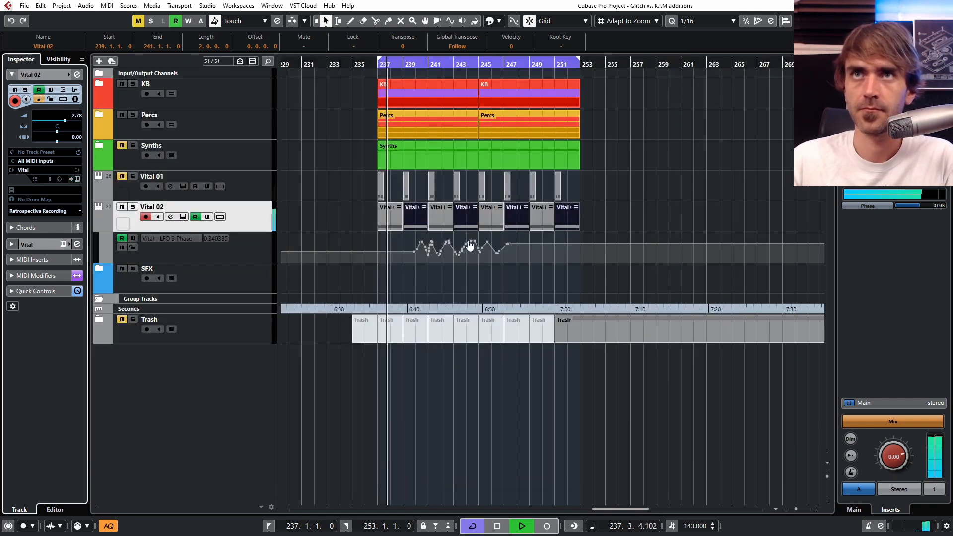
Step: Delete unwanted Vital 02 clips in the loop and rearrange the remaining ones
scroll(454, 275, "up", 2)
left_click(407, 220)
left_click(368, 221)
key("Delete")
left_click(389, 229)
left_click(558, 225)
key("Delete")
left_click_drag(577, 215, 410, 214)
left_click_drag(408, 216, 371, 215)
left_click_drag(371, 216, 371, 215)
Step: Place the Distortion effect first in Vital's effects chain, enable it with a Pre filter and raise its drive
left_click(75, 179)
left_click(213, 101)
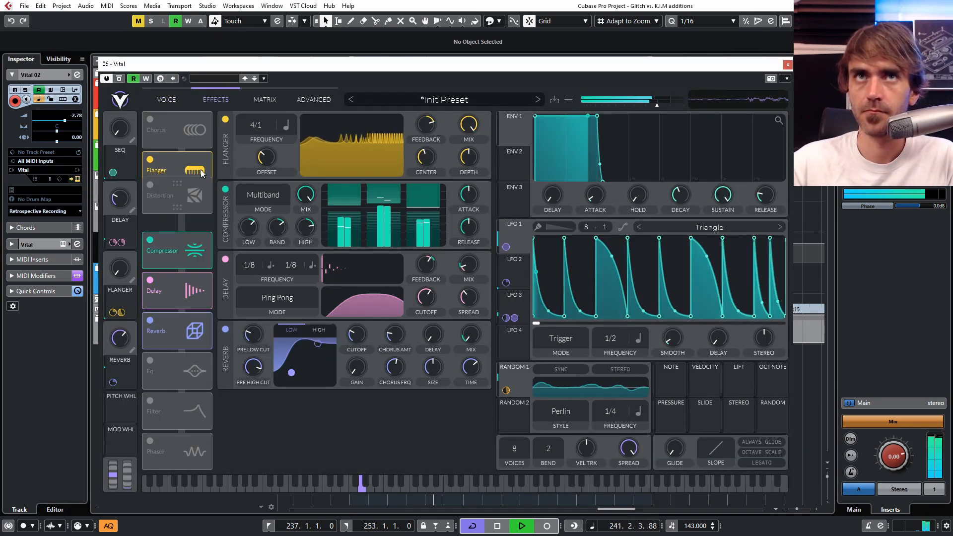
left_click_drag(177, 288, 177, 166)
left_click(150, 159)
left_click(267, 158)
left_click(266, 191)
left_click_drag(395, 125, 396, 116)
Step: Assign LFO 4 to the Distortion filter cutoff, set its frequency to Freeze and reshape it into a rising ramp
left_click_drag(514, 342, 383, 157)
left_click_drag(611, 338, 611, 370)
left_click_drag(659, 238, 785, 238)
left_click_drag(673, 339, 672, 328)
Step: Assign LFO 4 to the Distortion's resonance and drive, and adjust the base resonance
left_click_drag(514, 318, 425, 157)
left_click_drag(421, 155, 420, 168)
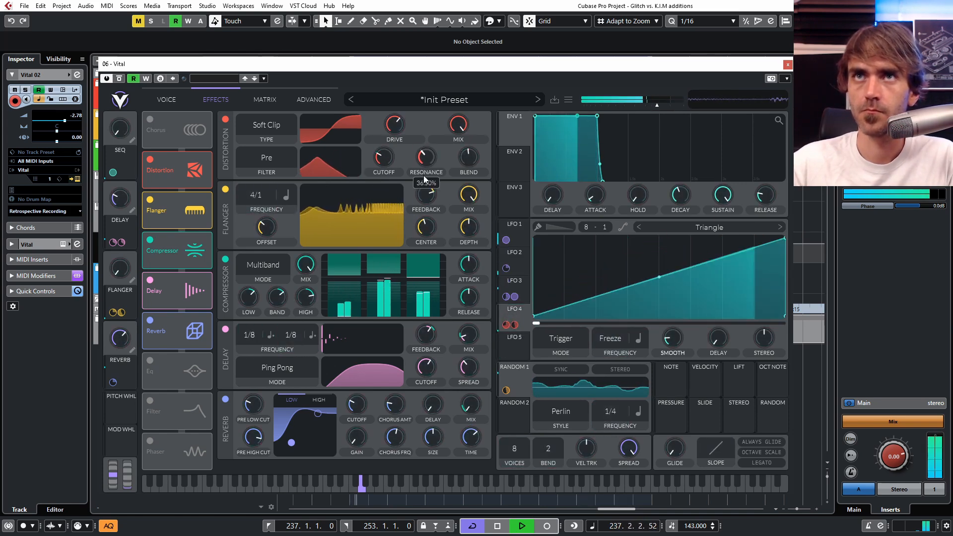
left_click_drag(514, 315, 395, 124)
Step: Sweep LFO 4's phase back to the start and move Distortion between Compressor and Delay in the effects chain
mouse_move(633, 323)
left_mouse_down()
mouse_move(689, 321)
mouse_move(581, 317)
mouse_move(737, 321)
mouse_move(530, 322)
left_mouse_up()
left_click_drag(178, 160, 179, 267)
left_click_drag(179, 268, 179, 248)
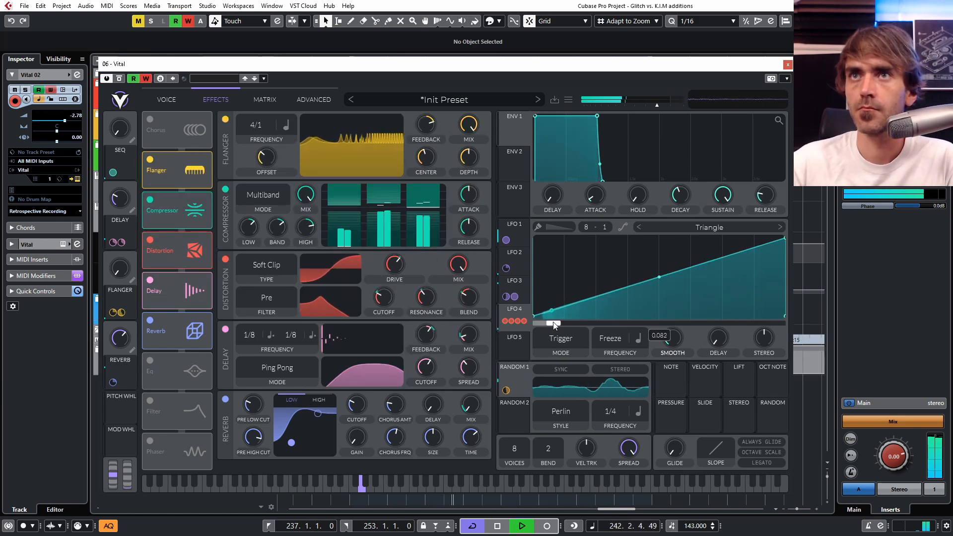
Step: Sweep LFO 4's phase forward and clean up its recorded phase automation on the Vital 02 track, anchoring it at bars 237 and 241
left_click_drag(552, 323, 620, 329)
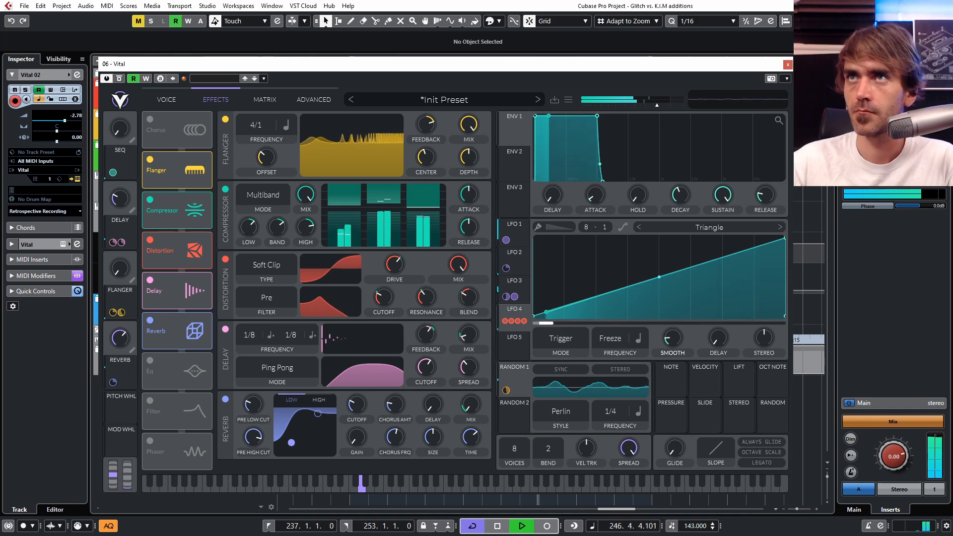
left_click(788, 65)
left_click(350, 291)
left_click(425, 290)
key("space")
mouse_move(387, 290)
left_mouse_down()
mouse_move(387, 267)
mouse_move(589, 318)
left_mouse_up()
key("space")
key("Delete")
Step: Shape the LFO 4 Phase automation into rising and falling ramps peaking every four bars, repeated through to bar 253
left_click(501, 291)
left_click_drag(462, 290, 463, 267)
key("Delete")
left_click_drag(498, 208, 367, 219)
key("ctrl+d")
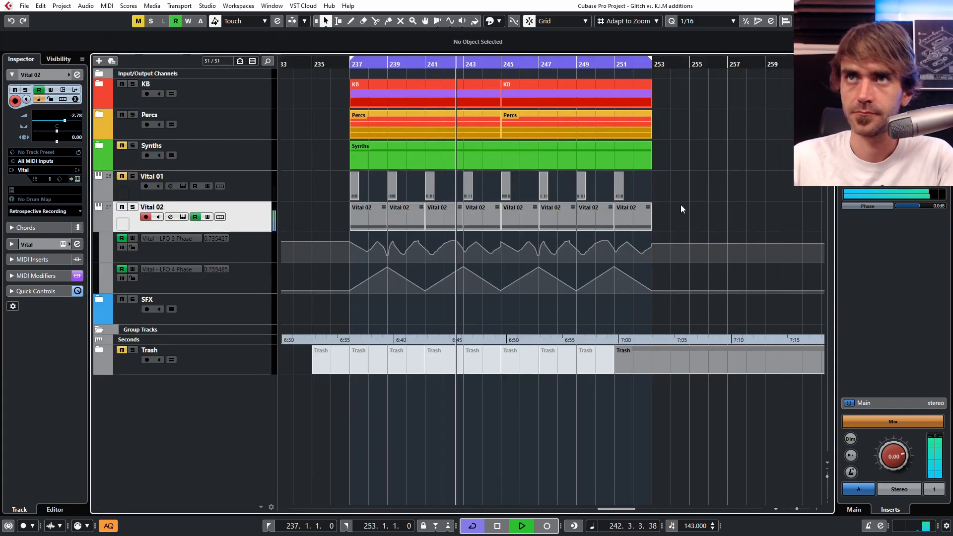
Step: Raise Vital's SEQ macro, then set LFO 5's frequency to Freeze and reshape it into a rising ramp
left_click(76, 179)
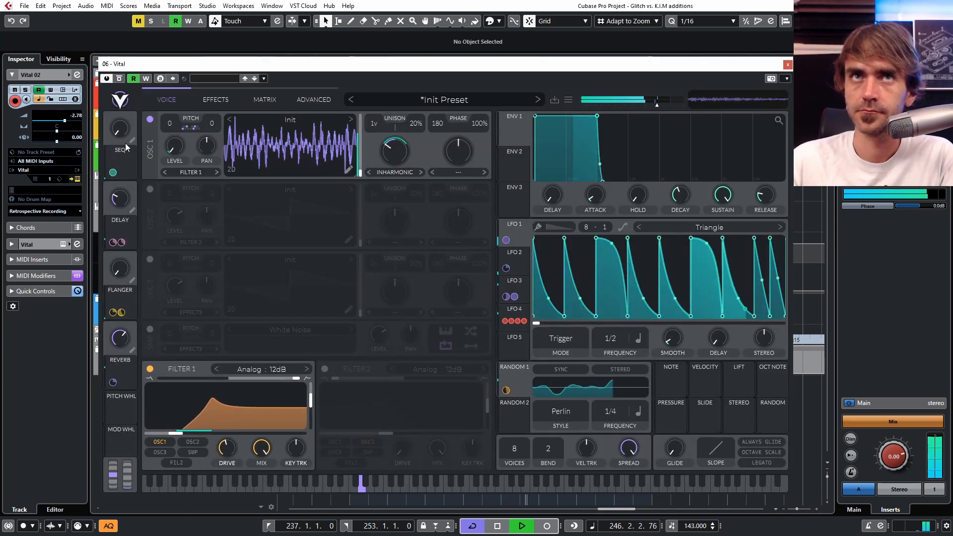
left_click_drag(120, 133, 129, 125)
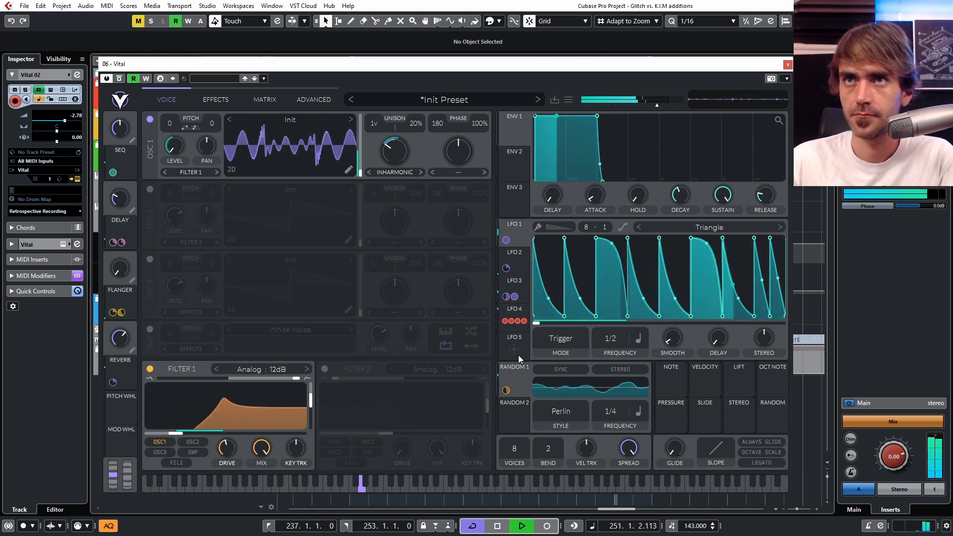
left_click(517, 352)
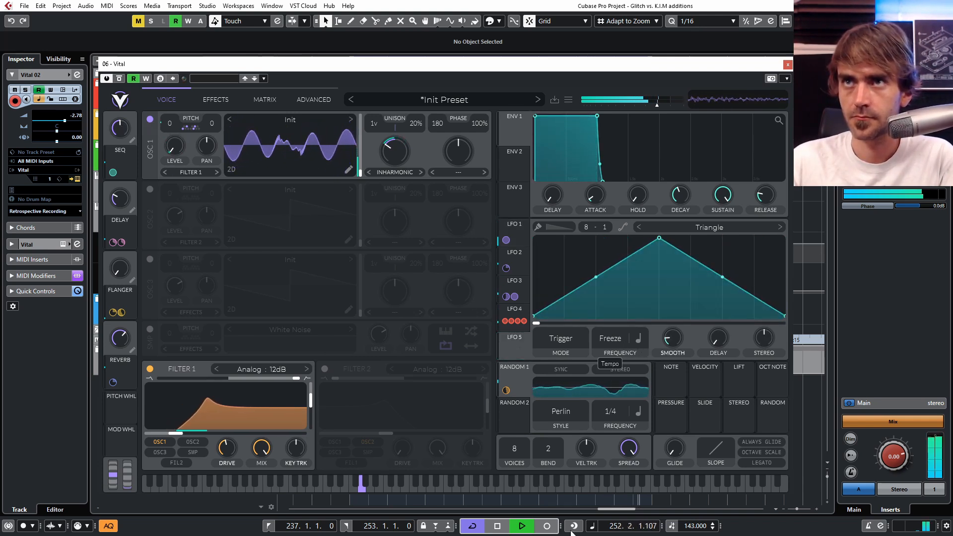
left_click_drag(659, 240, 784, 239)
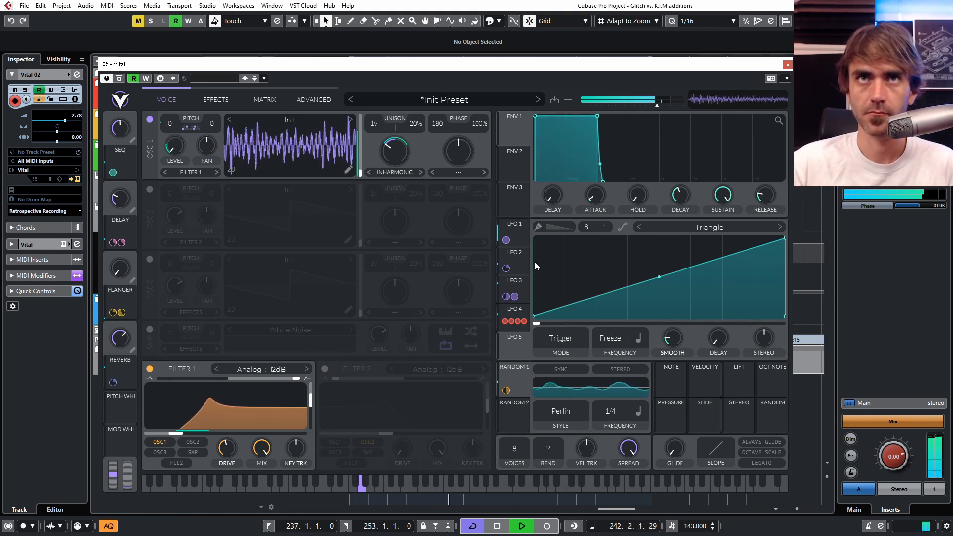
key("space")
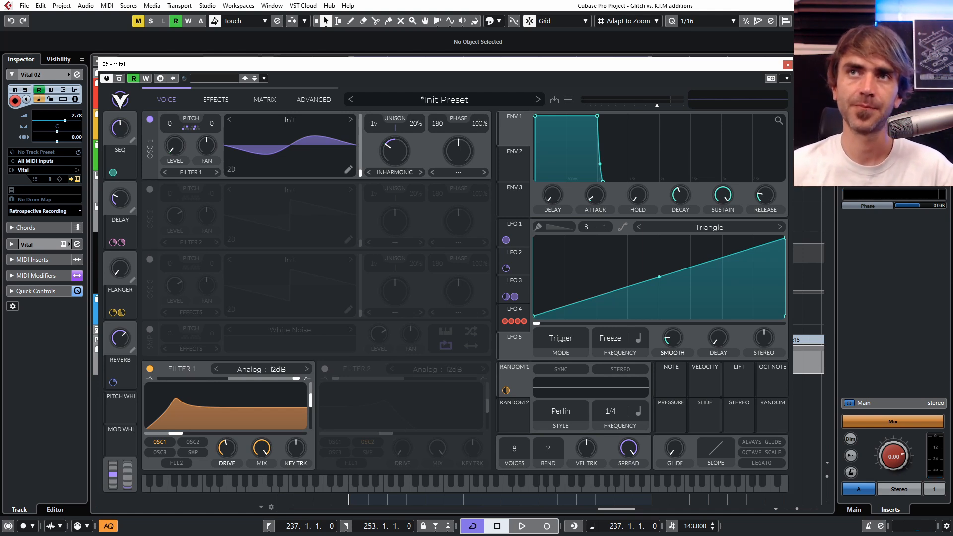
Step: Paint LFO 5 as an eight-step pattern with a different level in each grid division, using the step brush
double_click(548, 314)
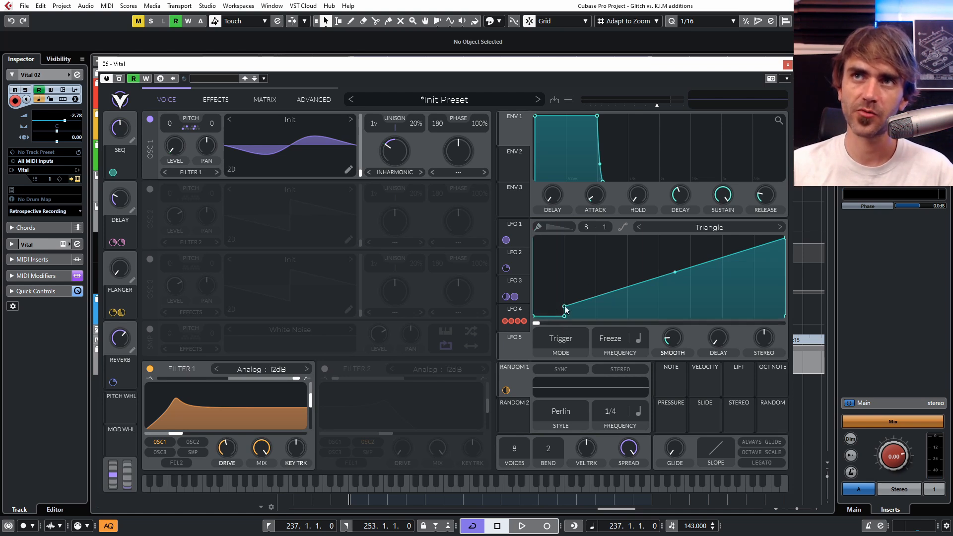
left_click(561, 228)
left_click(555, 253)
left_click(580, 301)
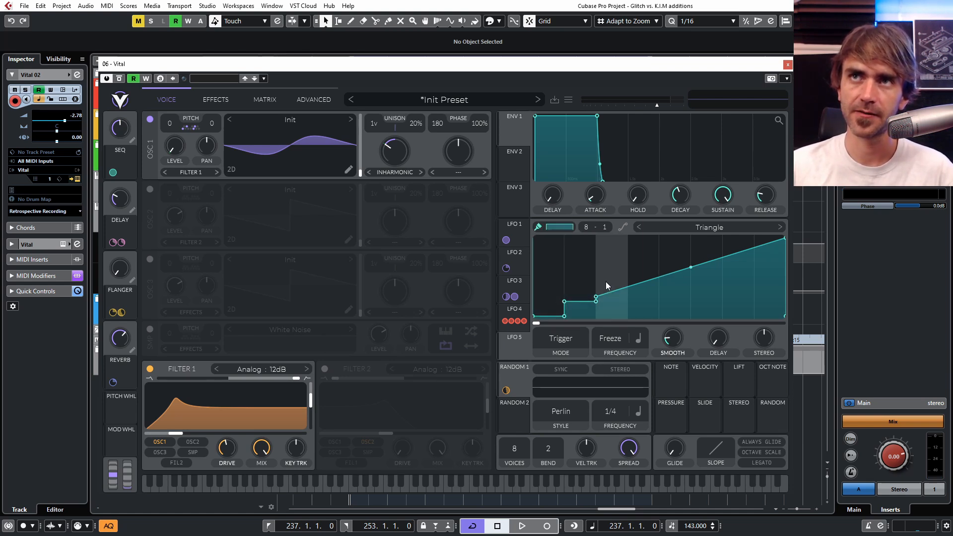
left_click(670, 260)
left_click(645, 296)
left_click(707, 242)
left_click(744, 292)
left_click(769, 252)
Step: Assign LFO 5 to the SEQ, DELAY, FLANGER and REVERB macros with individual modulation amounts
left_click_drag(514, 349, 123, 159)
left_click_drag(526, 330, 124, 206)
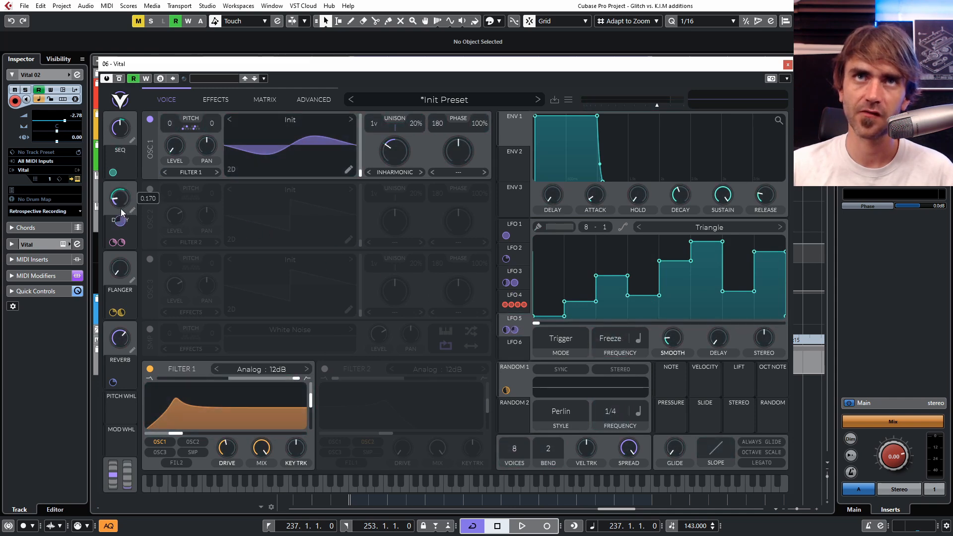
left_click_drag(512, 330, 236, 262)
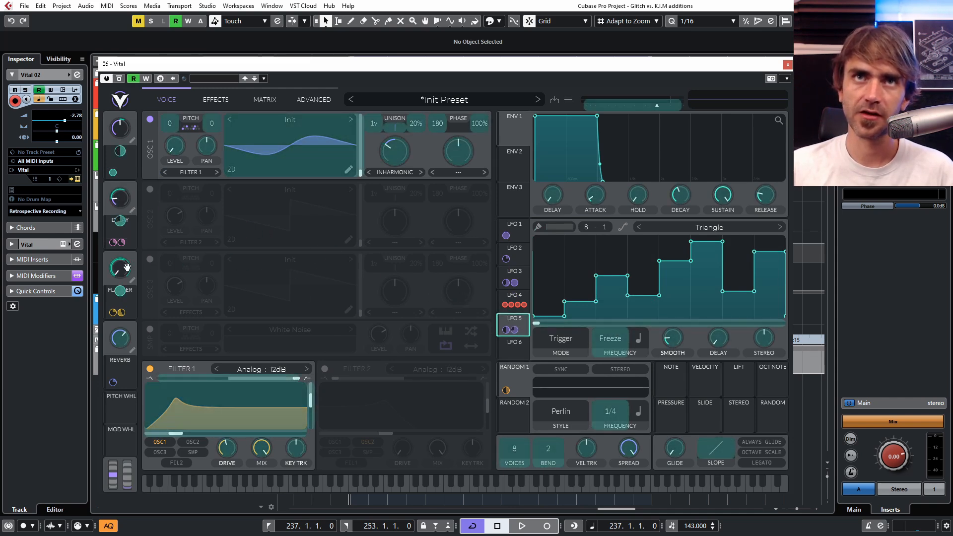
left_click_drag(133, 321, 120, 339)
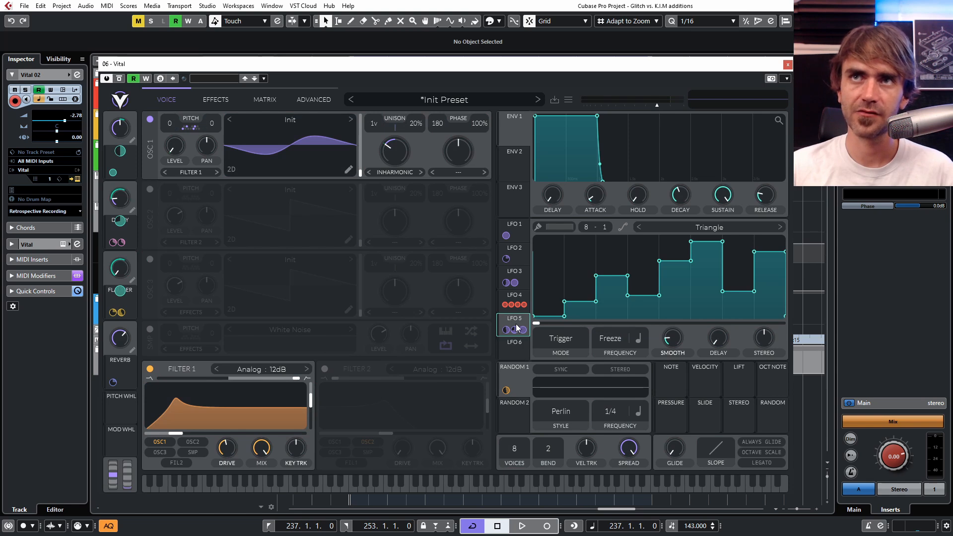
left_click_drag(519, 323, 125, 376)
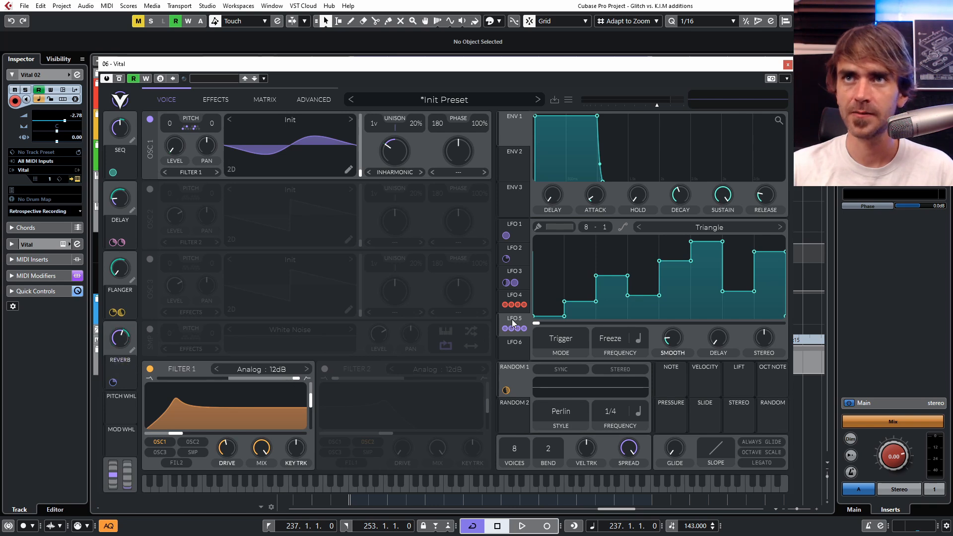
Step: Assign LFO 5 to Filter 1's drive, cutoff and blend, and to the amount of Random 1's modulation of Filter 1 Cutoff
left_click_drag(513, 323, 147, 456)
left_click_drag(238, 455, 228, 450)
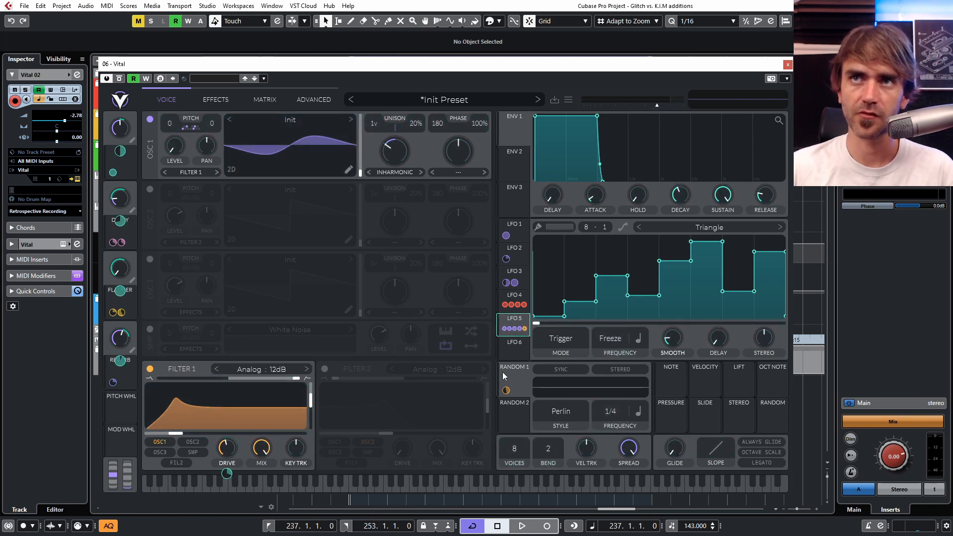
left_click_drag(514, 318, 182, 433)
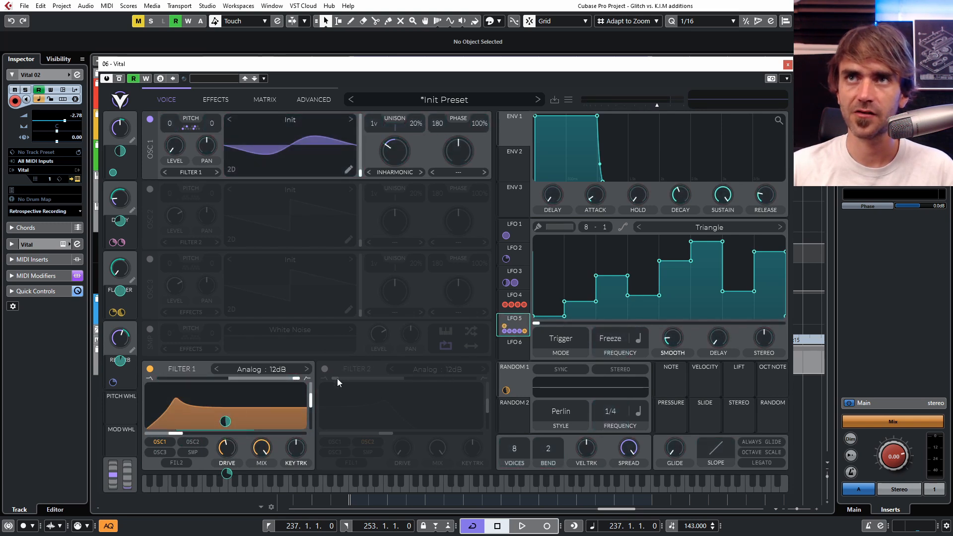
left_click_drag(505, 325, 228, 390)
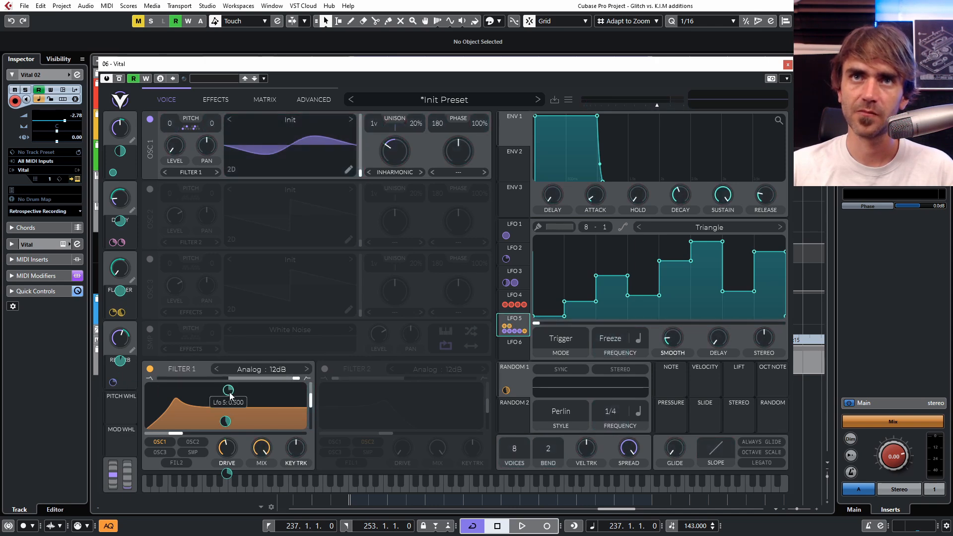
left_click(261, 104)
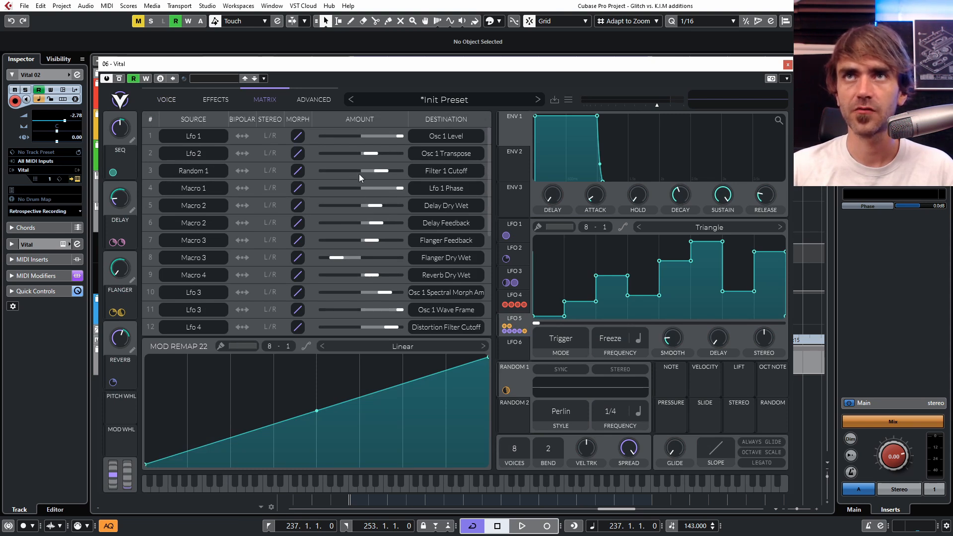
left_click_drag(521, 324, 359, 184)
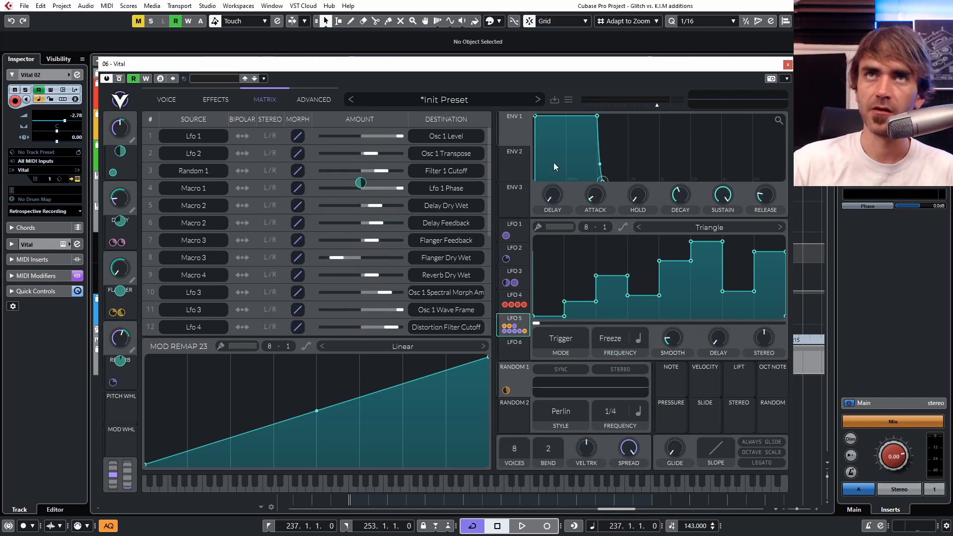
Step: Remove LFO 5's smoothing and sweep its phase back and forth across the steps while the loop plays
left_click(174, 103)
left_click_drag(534, 324, 568, 323)
left_click_drag(636, 324, 650, 324)
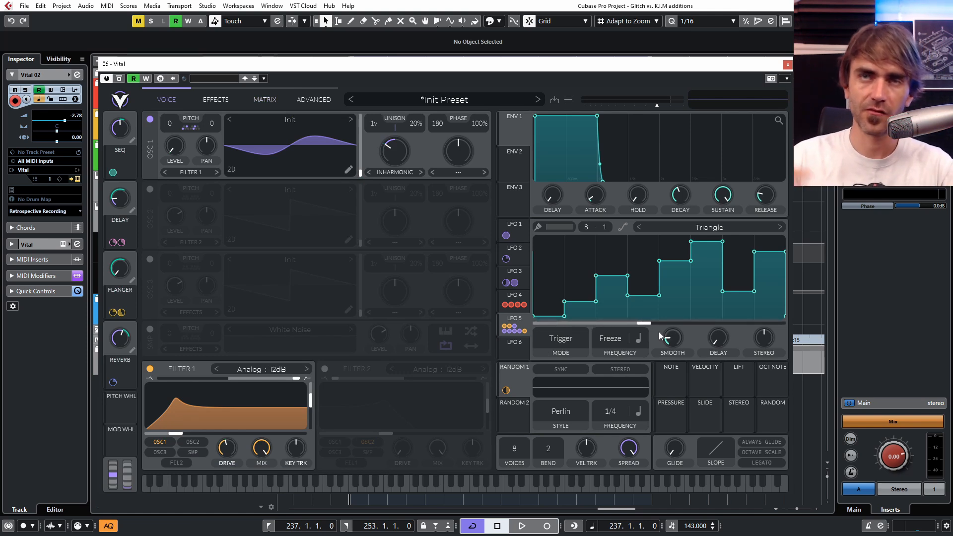
key("space")
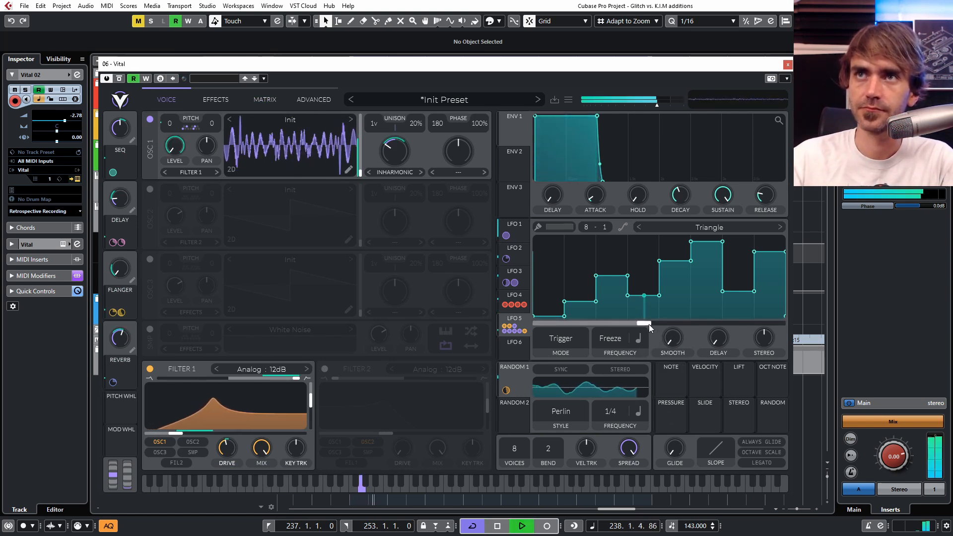
left_click_drag(636, 324, 704, 313)
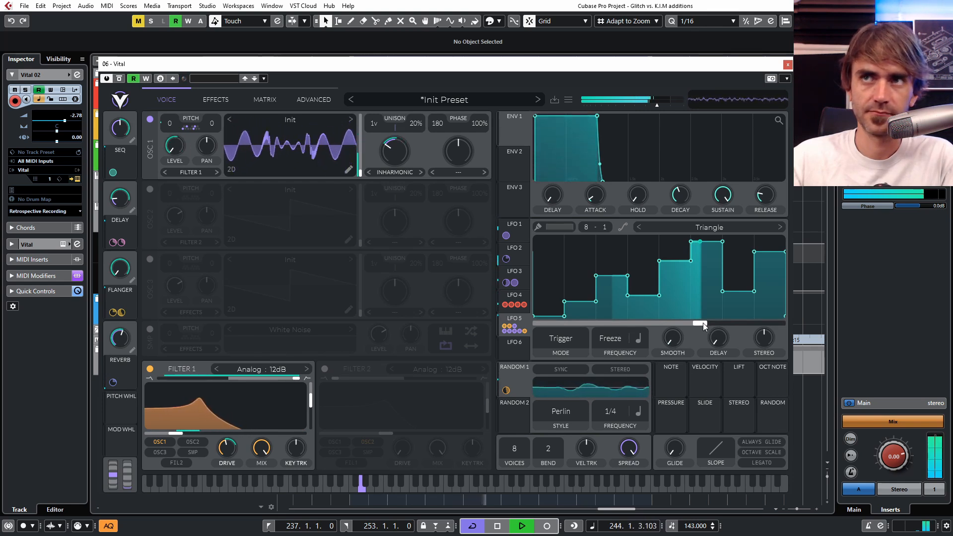
left_click_drag(703, 323, 619, 326)
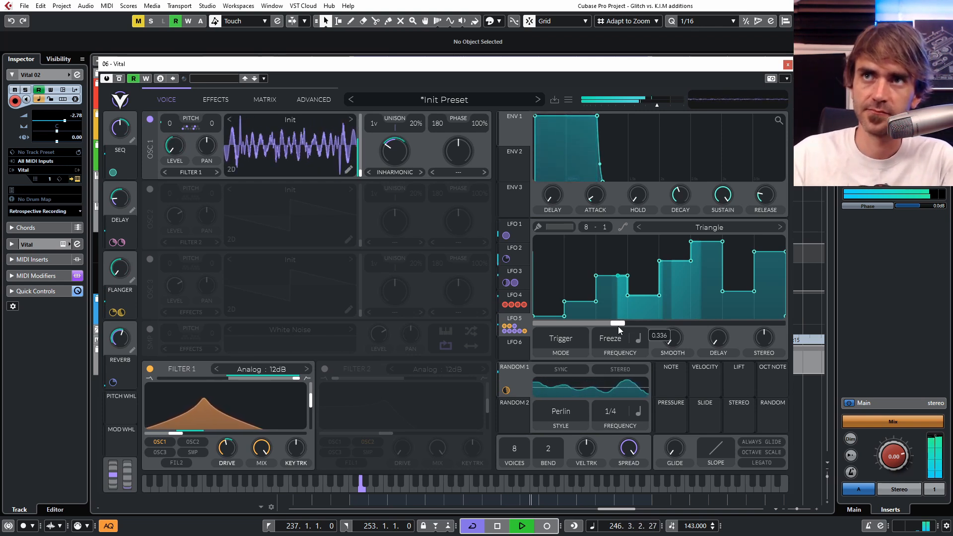
left_click_drag(621, 324, 695, 324)
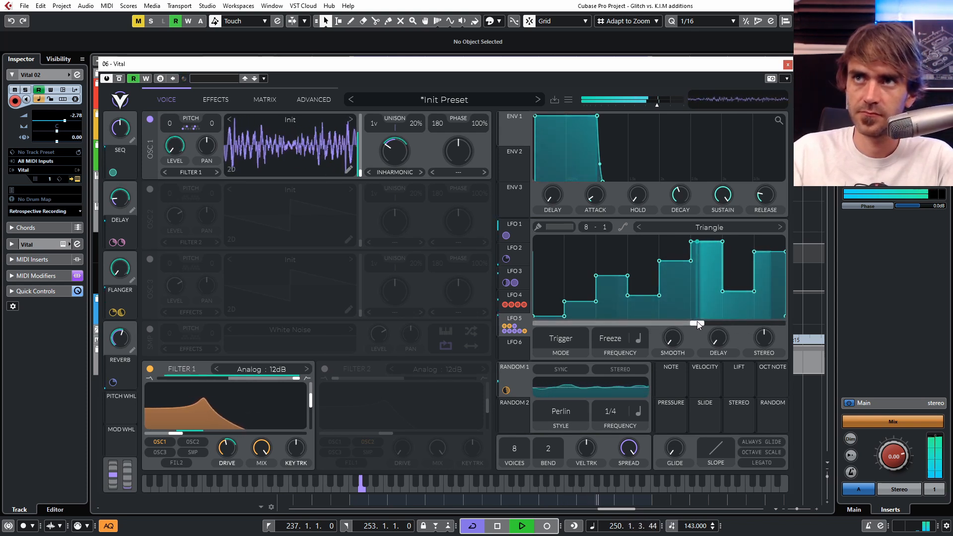
mouse_move(698, 324)
left_mouse_down()
mouse_move(611, 326)
mouse_move(713, 322)
mouse_move(618, 310)
mouse_move(662, 305)
mouse_move(776, 323)
mouse_move(704, 324)
left_mouse_up()
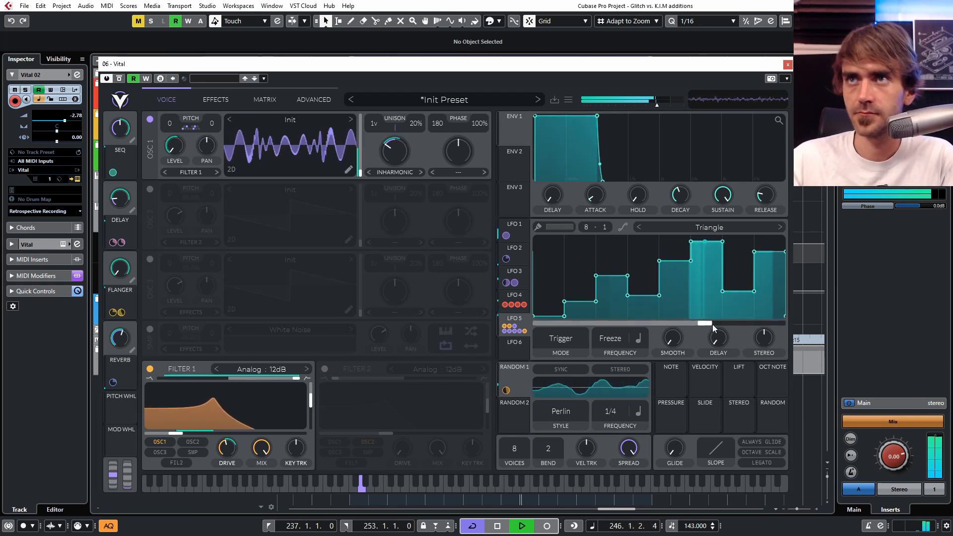
key("space")
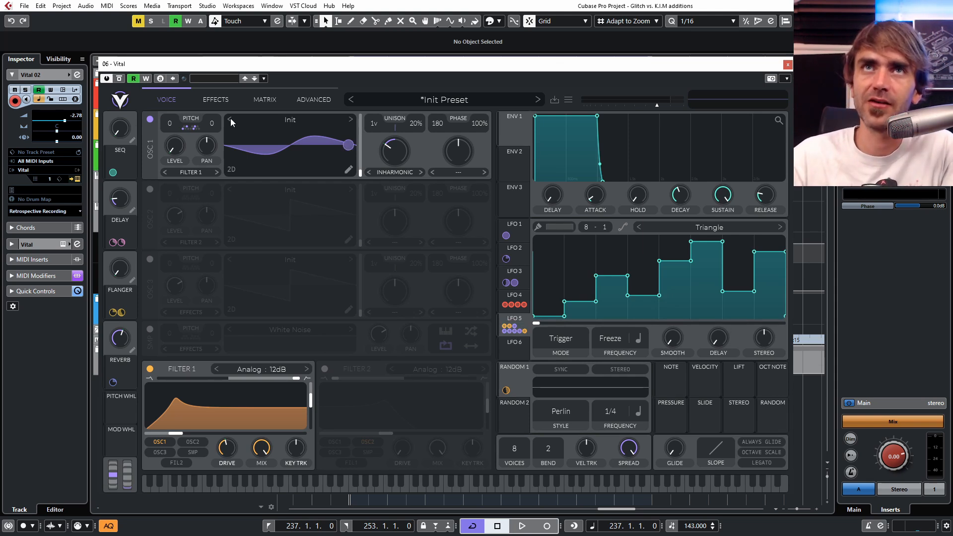
Step: Paint stepped remap curves in the modulation matrix for LFO 5's routings to Macro 1 and Macro 2
left_click(263, 99)
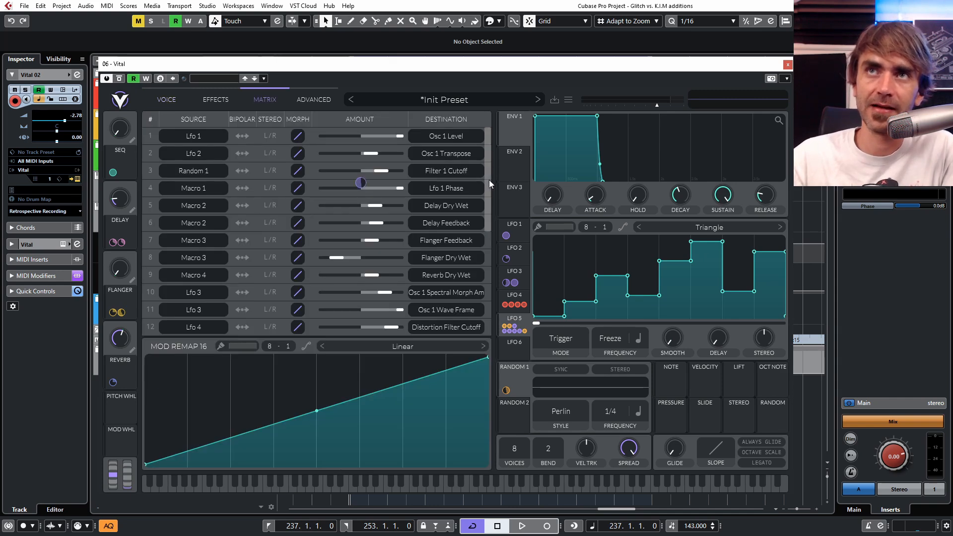
left_click_drag(490, 179, 484, 288)
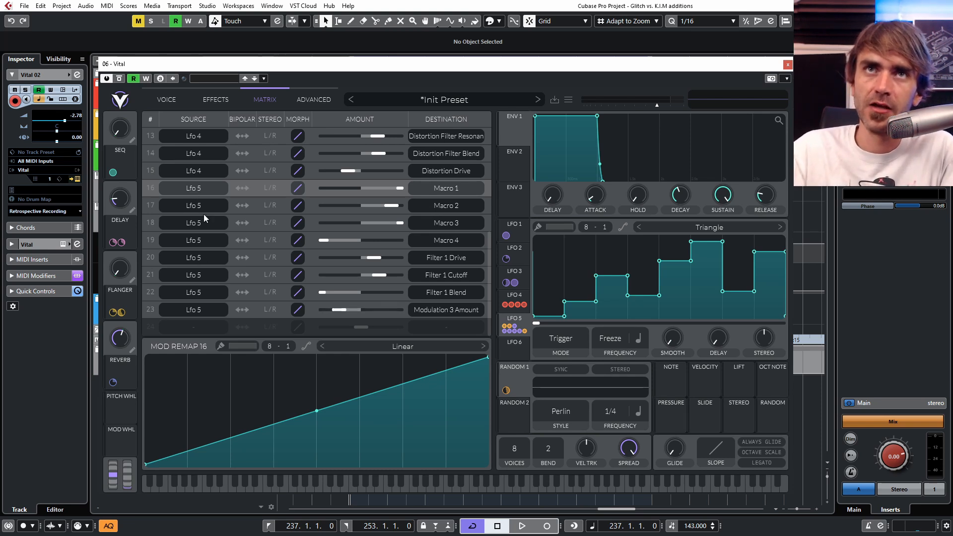
mouse_move(178, 387)
left_mouse_down()
mouse_move(248, 412)
mouse_move(334, 422)
mouse_move(391, 469)
mouse_move(424, 387)
mouse_move(479, 447)
left_mouse_up()
left_click(309, 206)
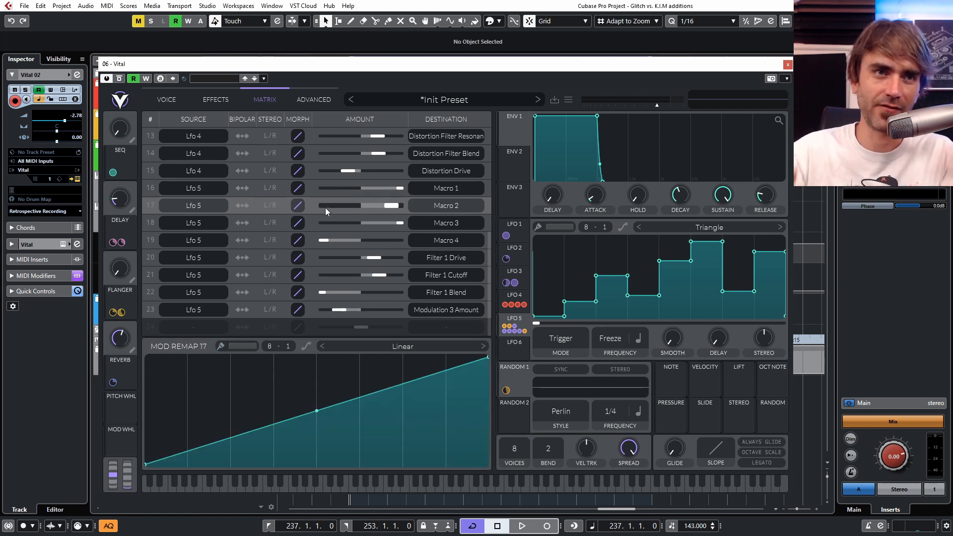
mouse_move(176, 366)
left_mouse_down()
mouse_move(178, 351)
mouse_move(237, 445)
mouse_move(358, 389)
mouse_move(371, 435)
mouse_move(457, 412)
mouse_move(458, 444)
left_mouse_up()
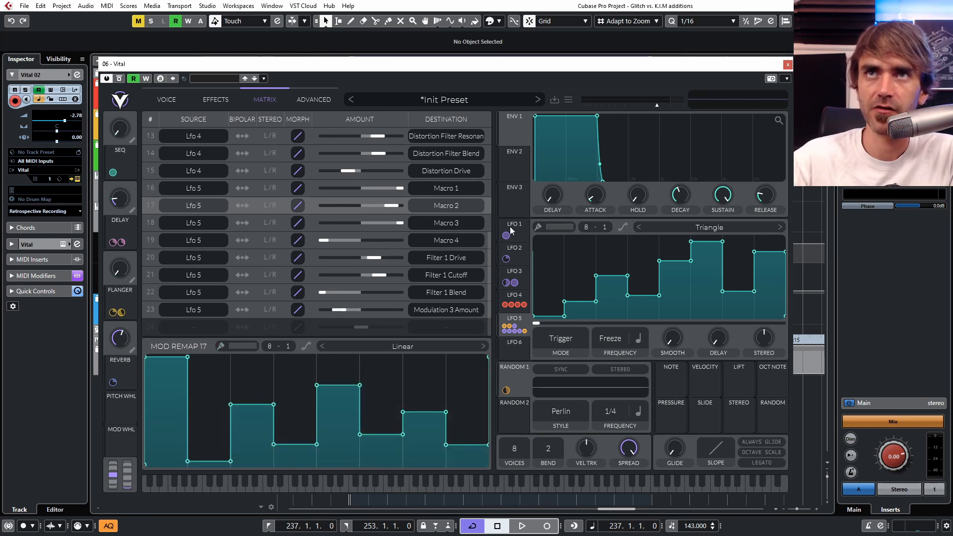
Step: Paint a stepped remap curve for LFO 5's routing to Macro 3, with four descending steps followed by a high fifth step
scroll(488, 219, "up", 4)
scroll(491, 214, "down", 4)
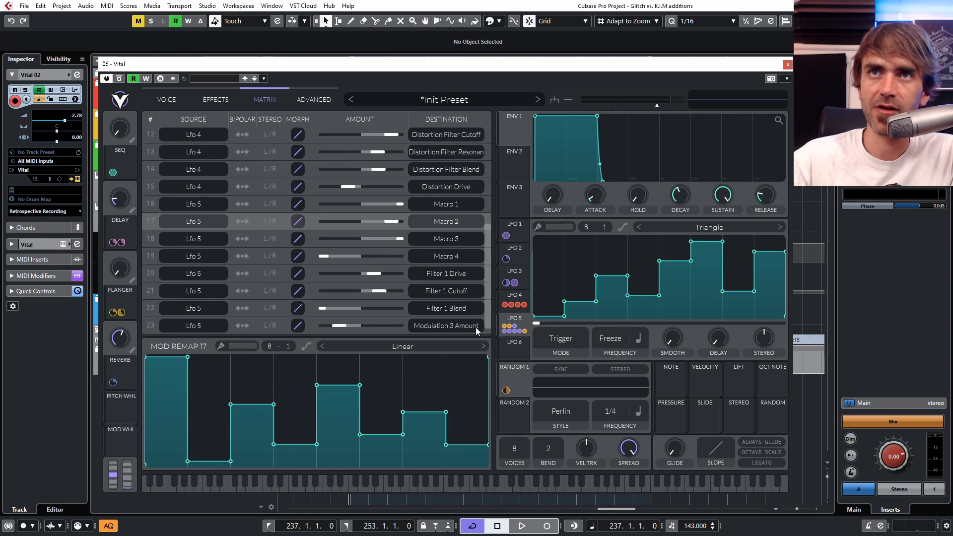
left_click(411, 223)
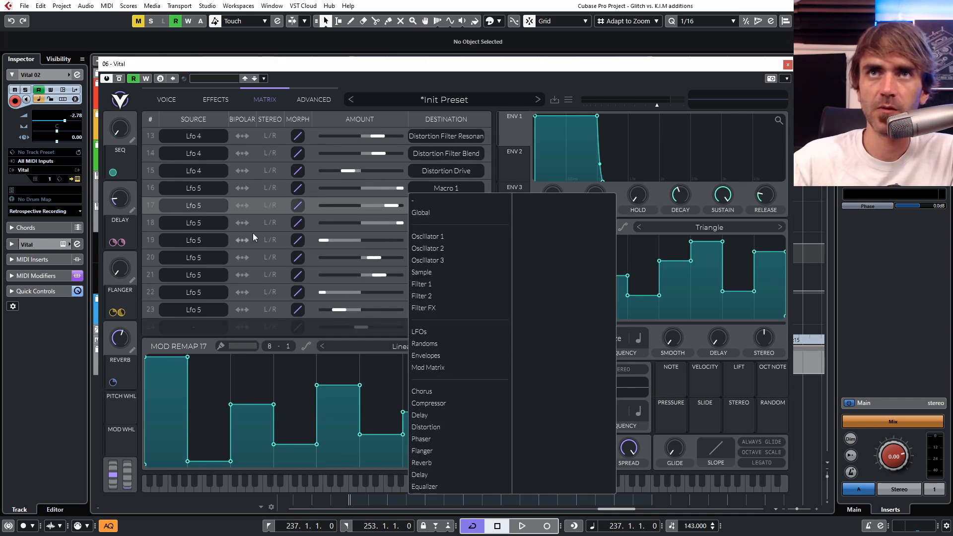
left_click(316, 220)
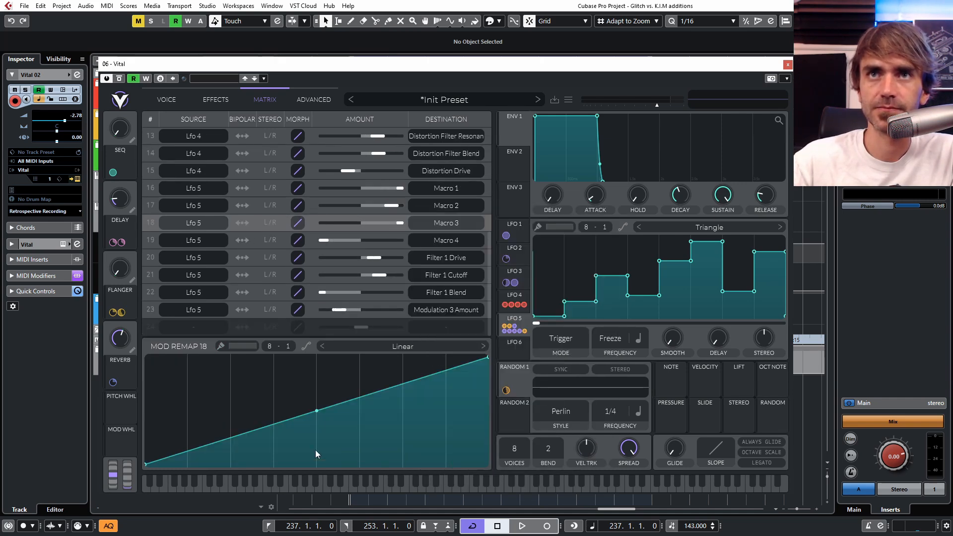
left_click_drag(252, 426, 165, 394)
mouse_move(228, 405)
left_mouse_down()
mouse_move(263, 439)
mouse_move(335, 415)
mouse_move(338, 377)
mouse_move(360, 464)
left_mouse_up()
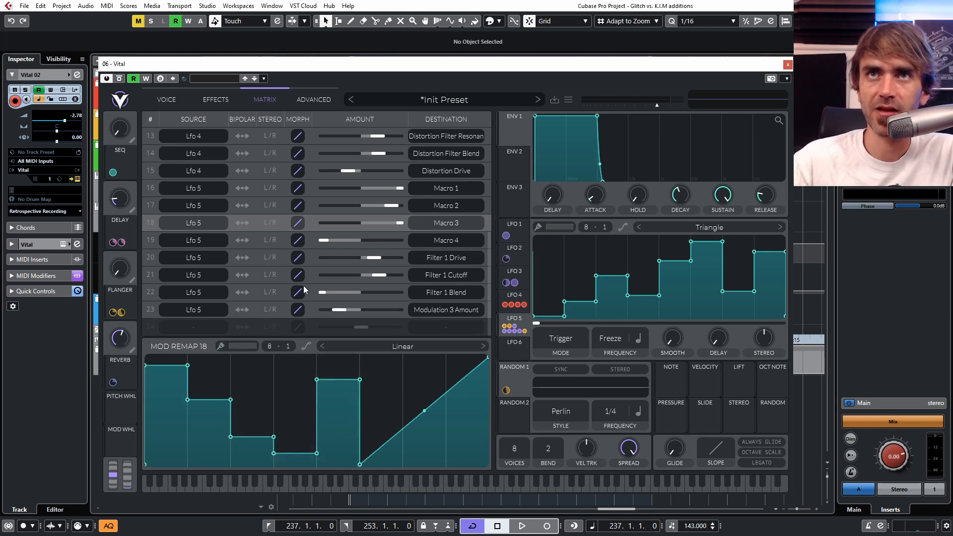
Step: Reshape the remap curve of LFO 5's routing to Macro 4 into a convex slope descending from high to low
left_click(302, 245)
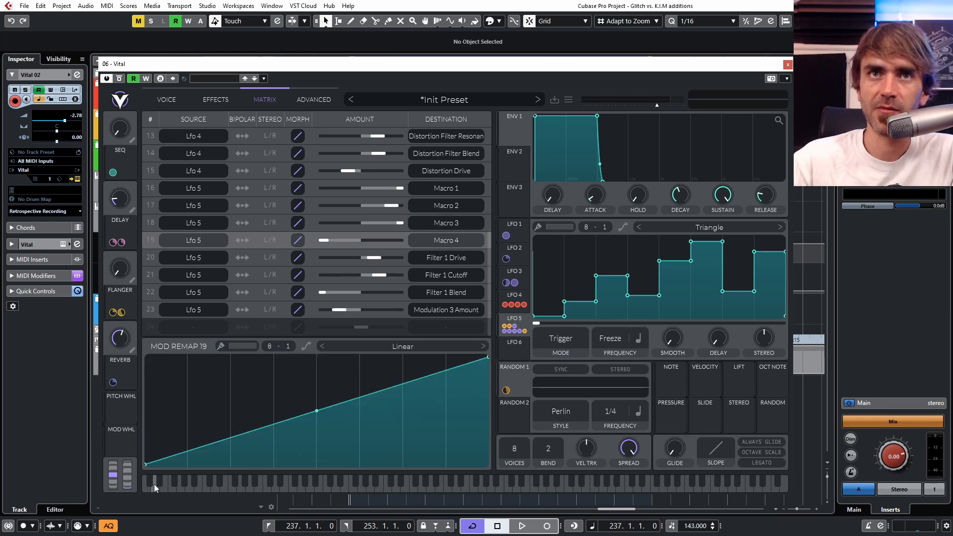
left_click_drag(149, 460, 128, 376)
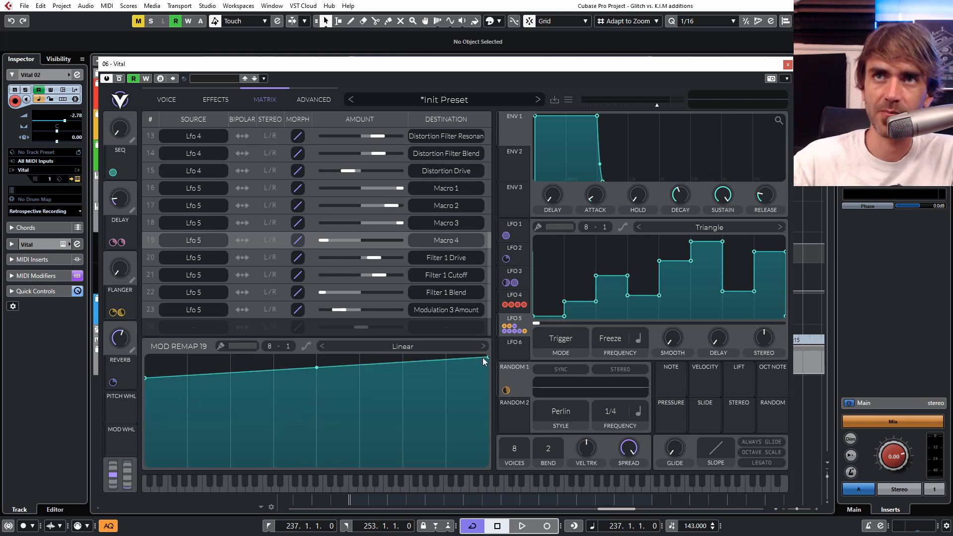
left_click_drag(488, 356, 449, 442)
left_click_drag(319, 411, 316, 396)
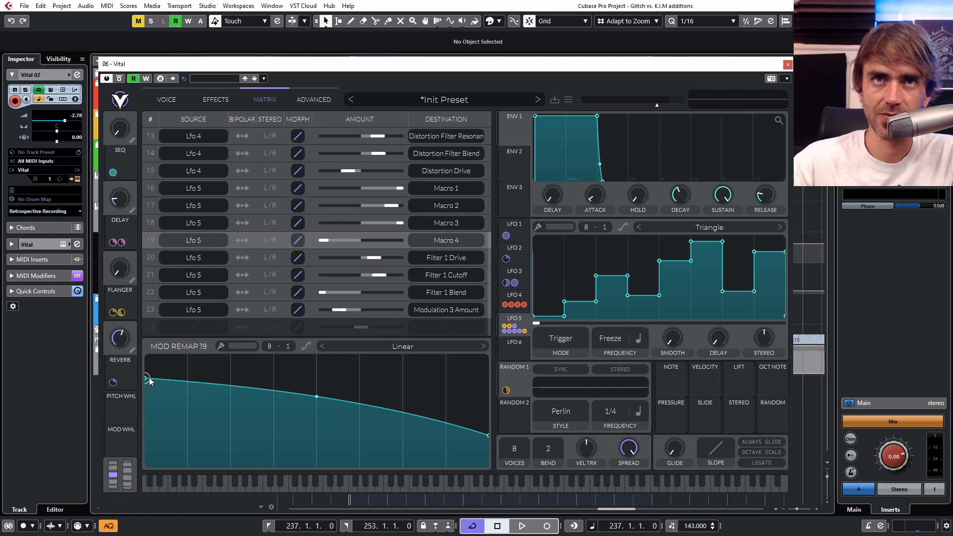
left_click_drag(149, 377, 149, 369)
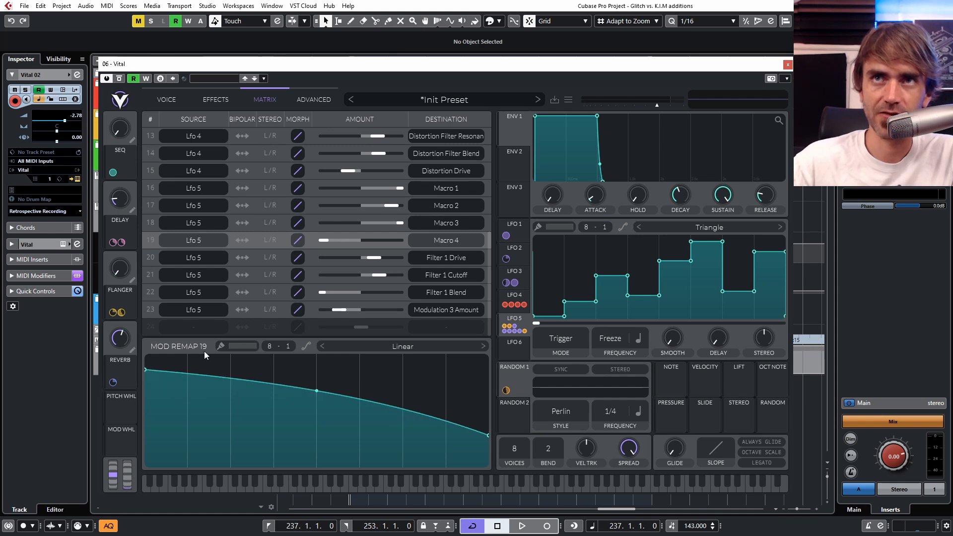
Step: Shape the remap curve of LFO 5's routing to Filter 1 Drive into an arch with full-height steps in the third and sixth grid divisions
left_click(311, 255)
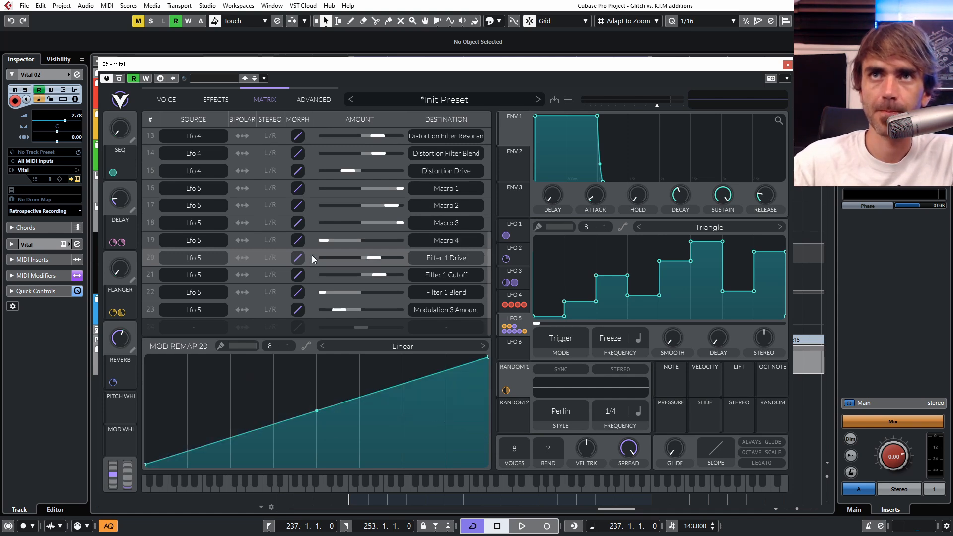
double_click(373, 397)
left_click_drag(373, 397, 376, 346)
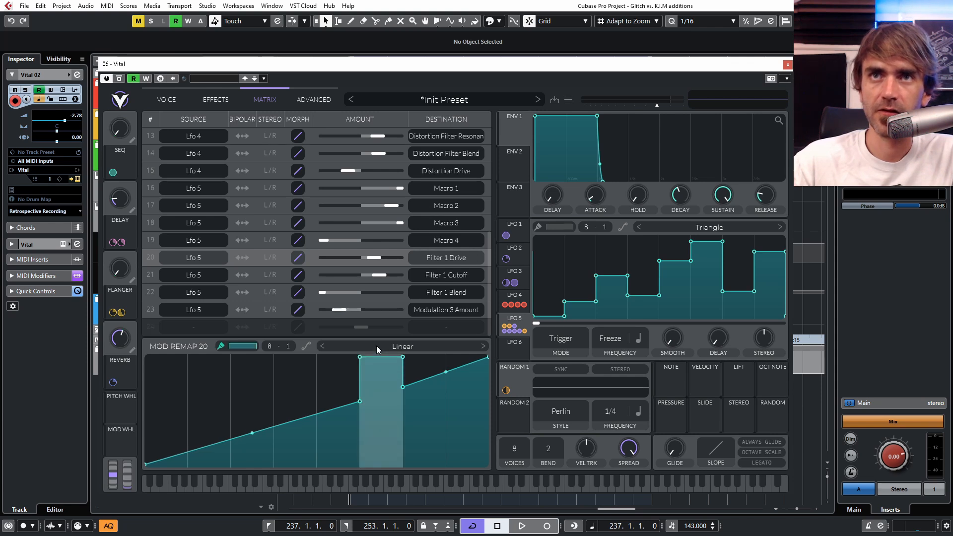
left_click_drag(359, 401, 360, 381)
left_click_drag(262, 421, 247, 382)
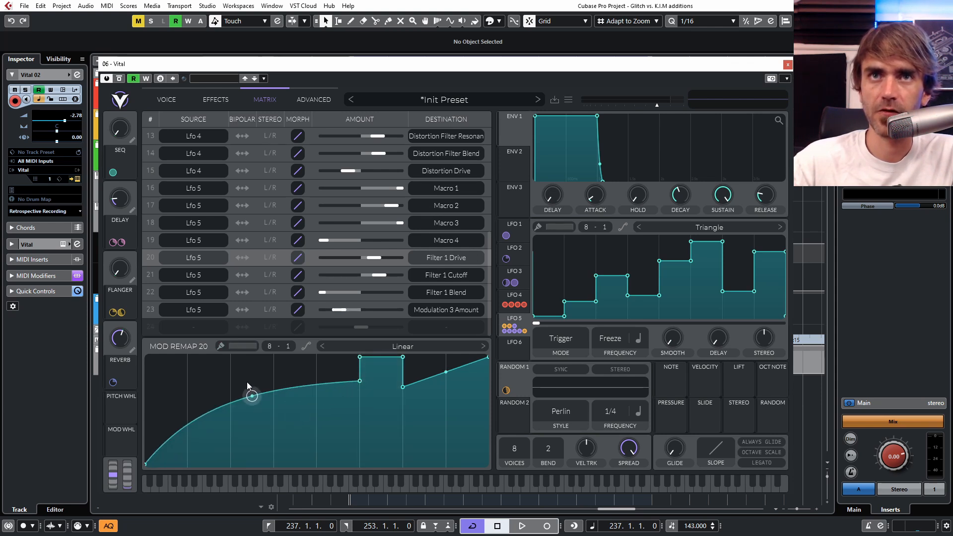
left_click_drag(487, 362, 492, 467)
left_click_drag(445, 428, 451, 408)
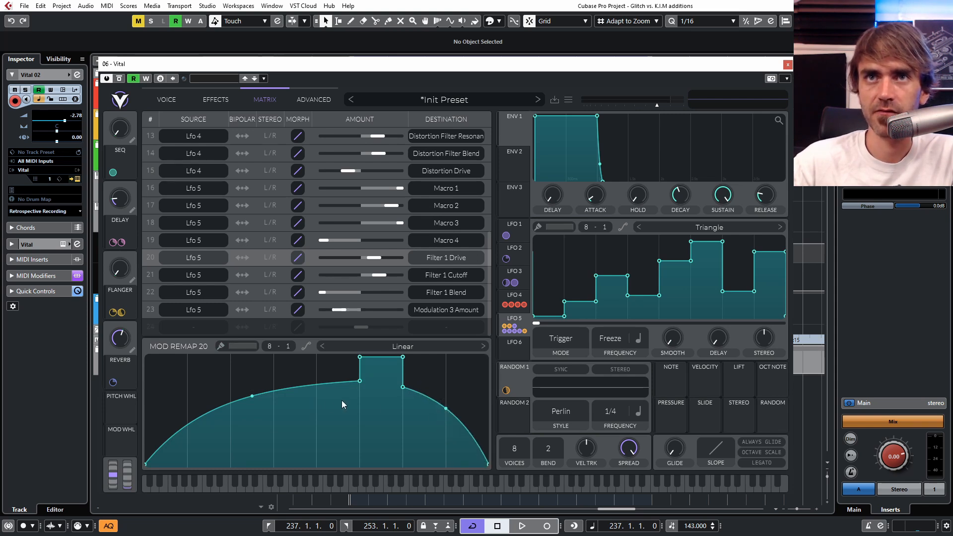
left_click(251, 355, "ctrl")
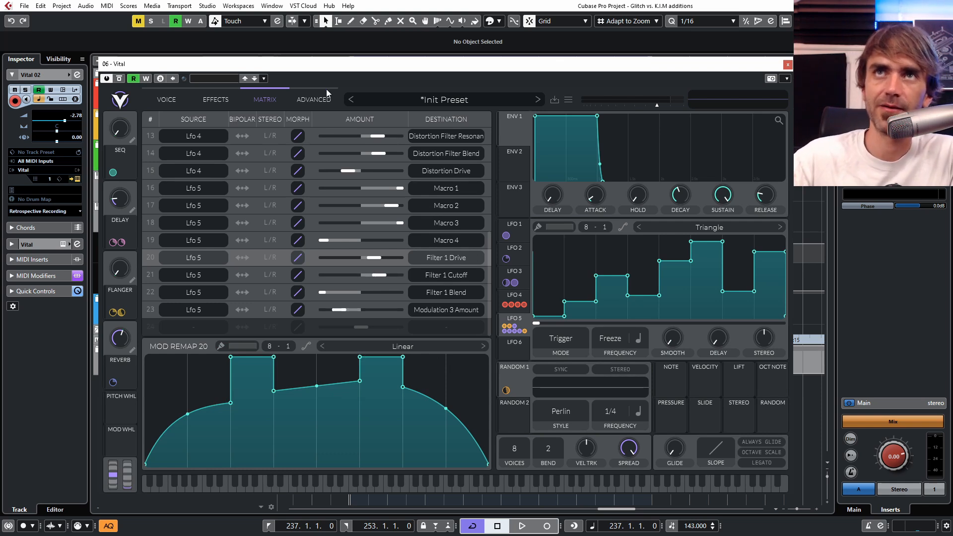
Step: Audition the remapped sound by sweeping LFO 5's phase across its steps during loop playback, returning the phase to the start and resetting LFO 5's stereo offset
left_click(168, 98)
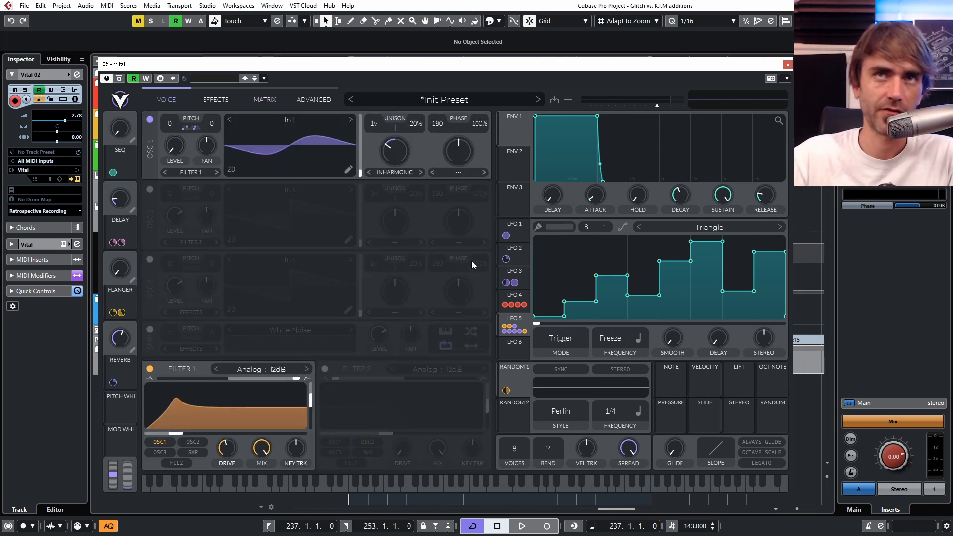
key("space")
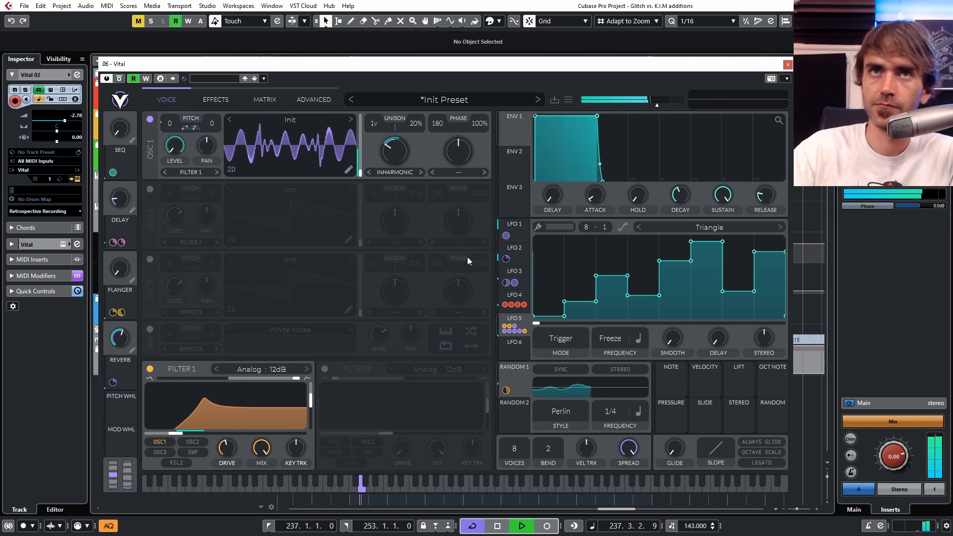
left_click_drag(535, 323, 669, 320)
mouse_move(668, 324)
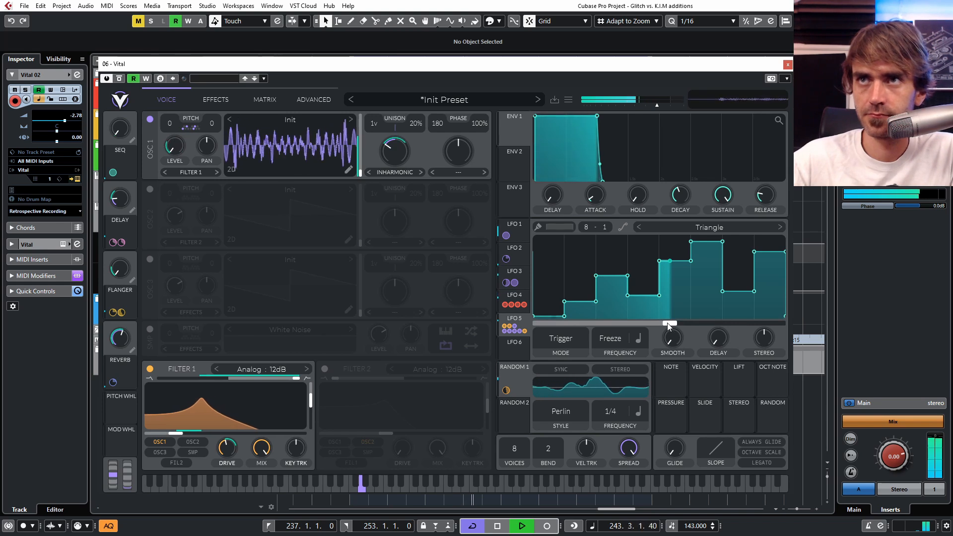
left_click_drag(668, 324, 702, 325)
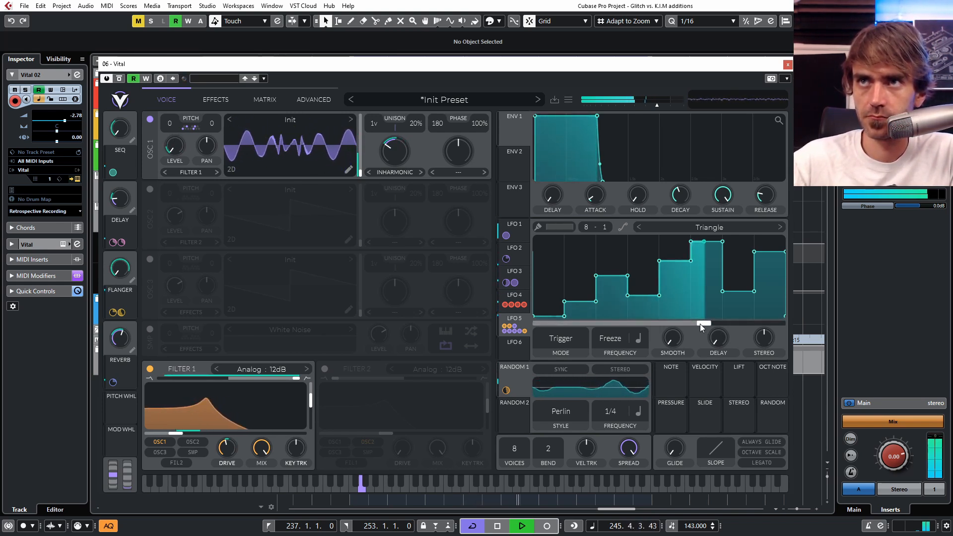
left_click_drag(700, 324, 761, 317)
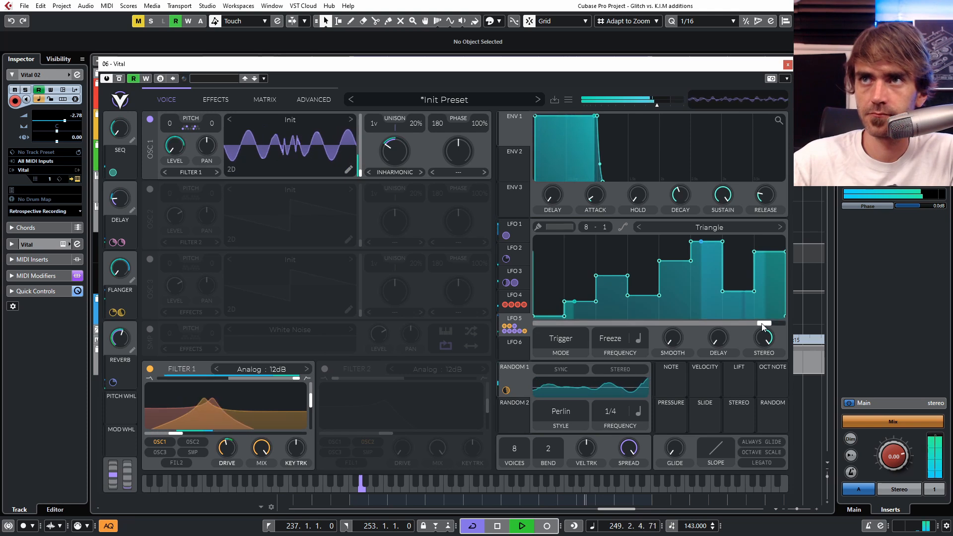
left_click_drag(761, 323, 536, 325)
double_click(761, 339)
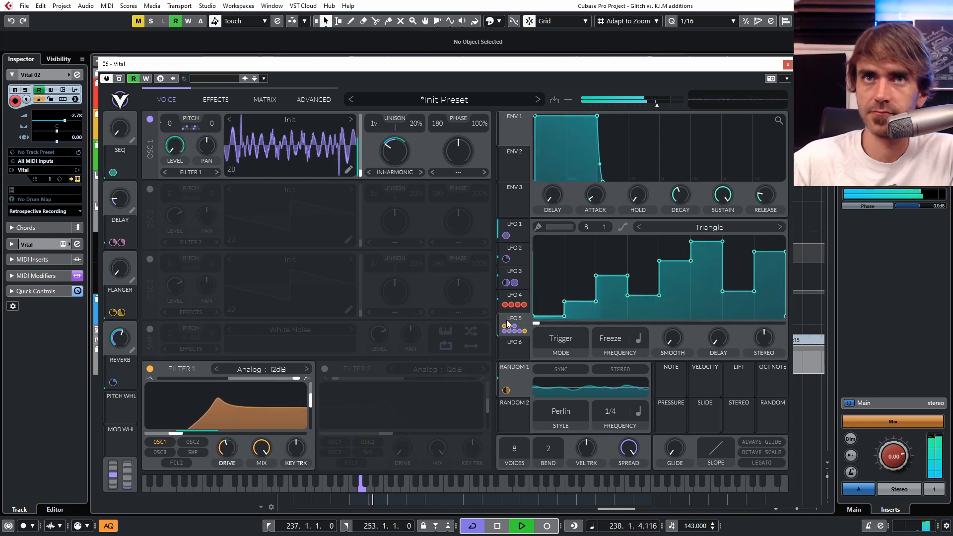